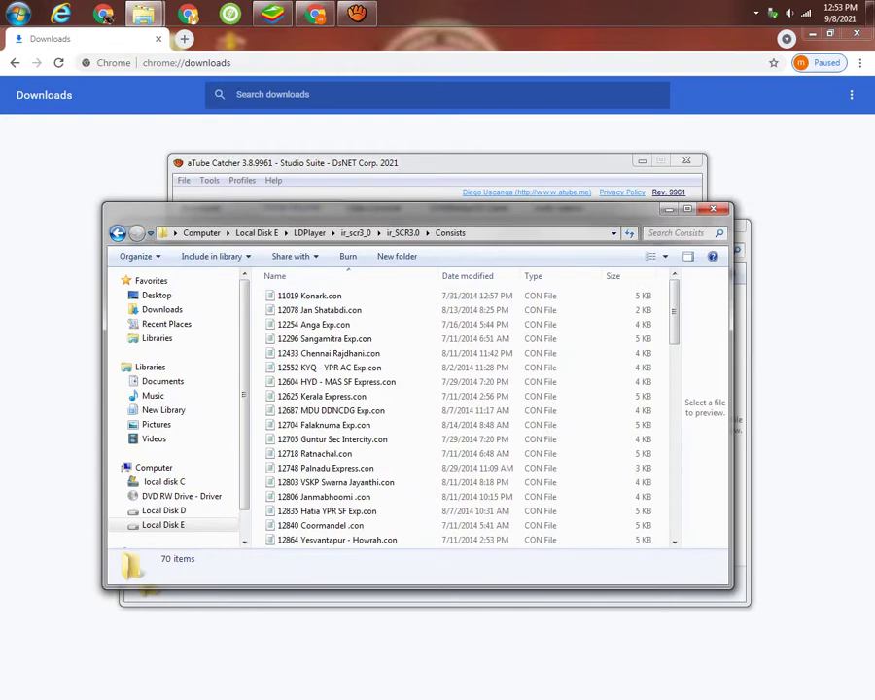
Look inside the SCR folder of ir_SCR3.0, and return to the LDPlayer folder
left_click(118, 233)
double_click(292, 309)
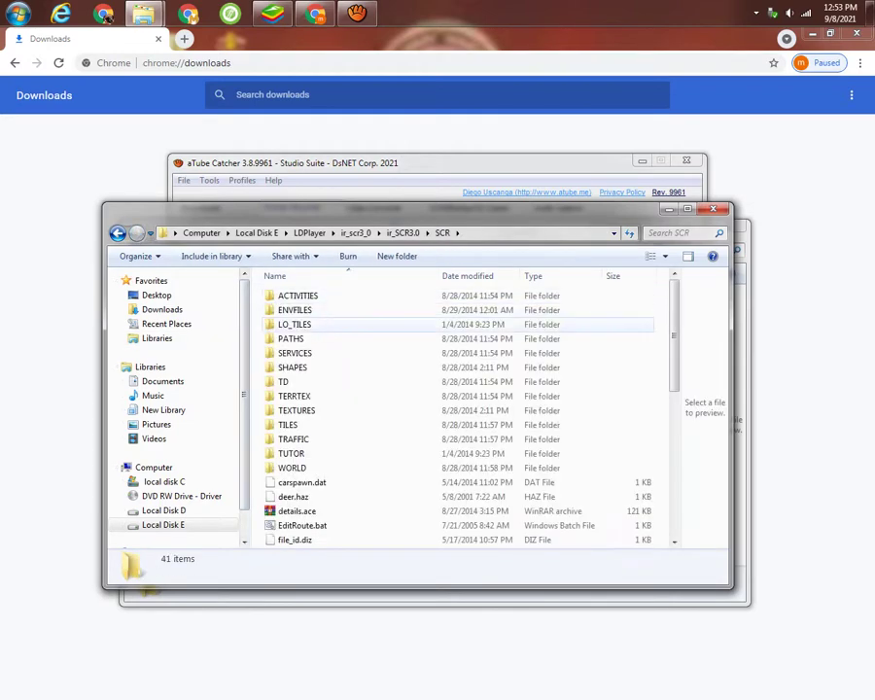
key("BackSpace")
key("BackSpace")
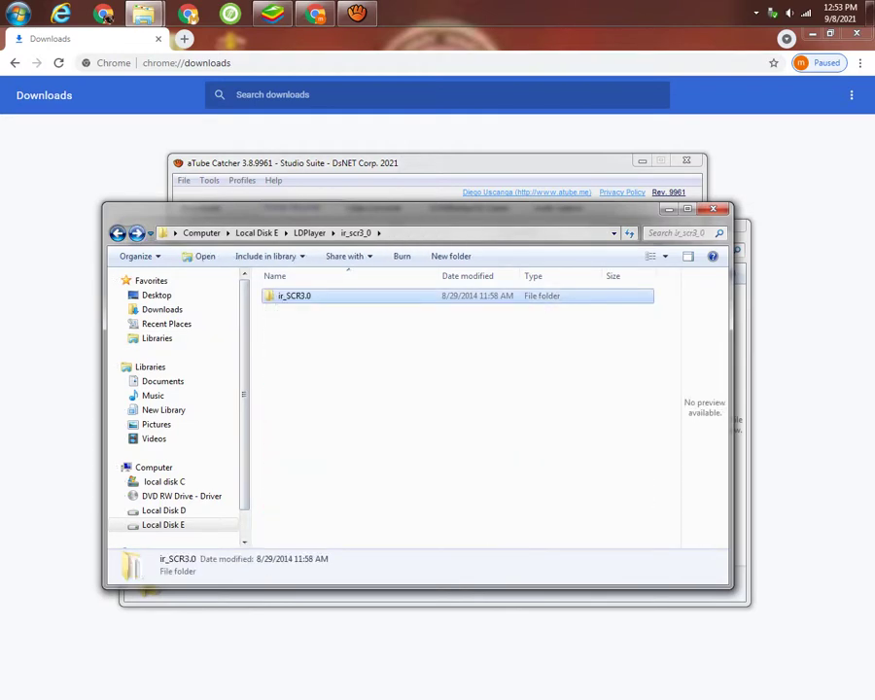
key("BackSpace")
Look inside the SCR folder of IR-SCR2.0 a, and return to the LDPlayer folder
key("Down")
double_click(296, 310)
double_click(296, 295)
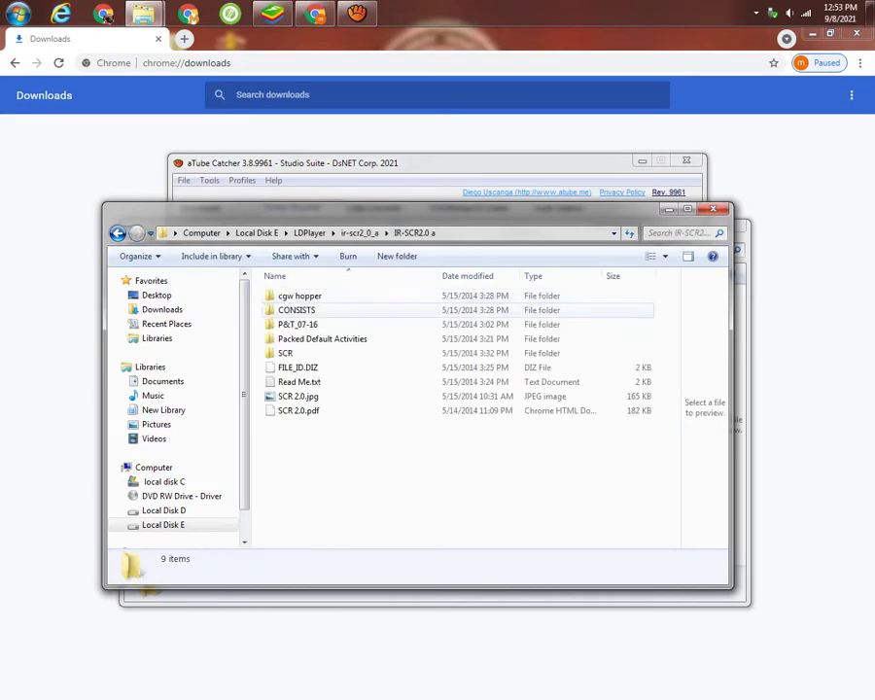
double_click(291, 352)
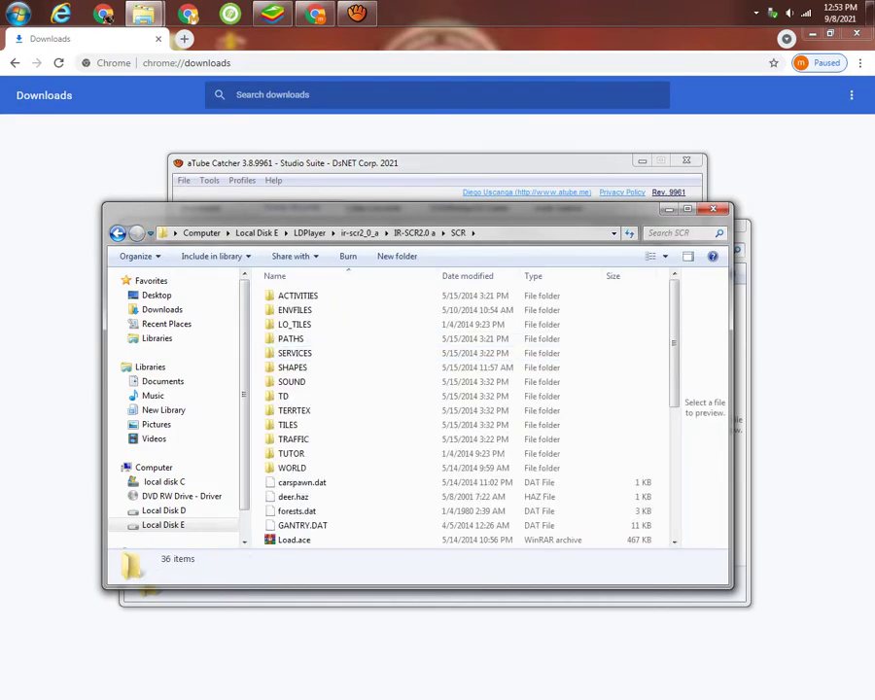
key("BackSpace")
key("BackSpace")
key("BackSpace")
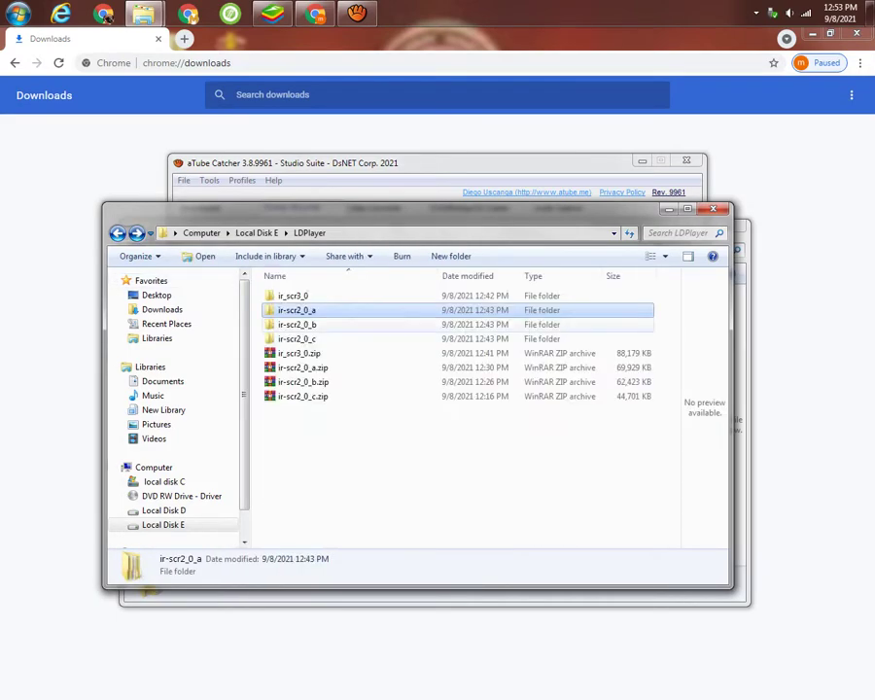
Copy the TEXTURES folder from the SCR folder of IR-SCR2.0 b
key("Down")
key("Return")
key("Down")
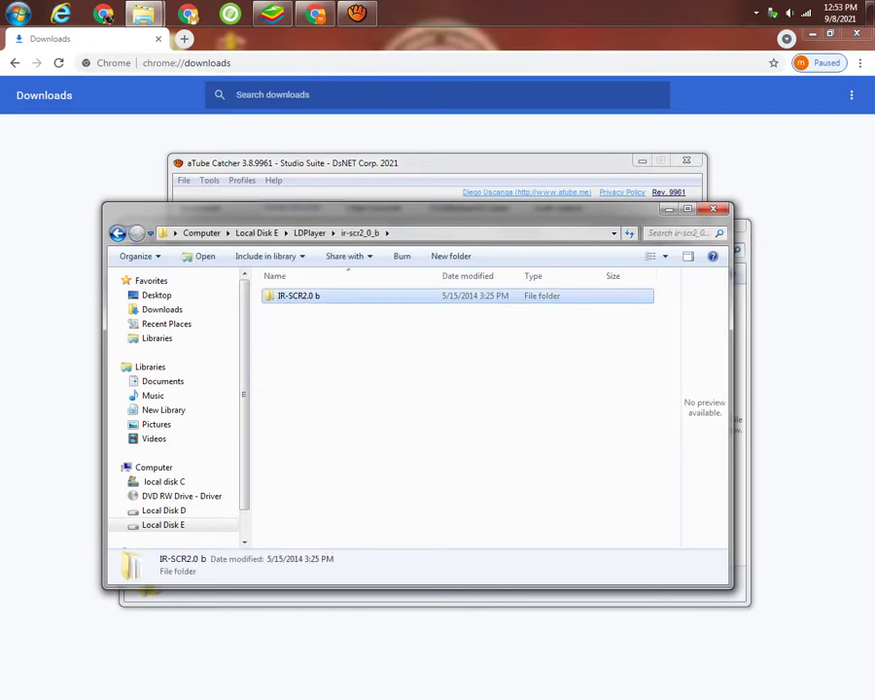
double_click(292, 296)
right_click(293, 299)
double_click(289, 295)
key("Down")
key("Menu")
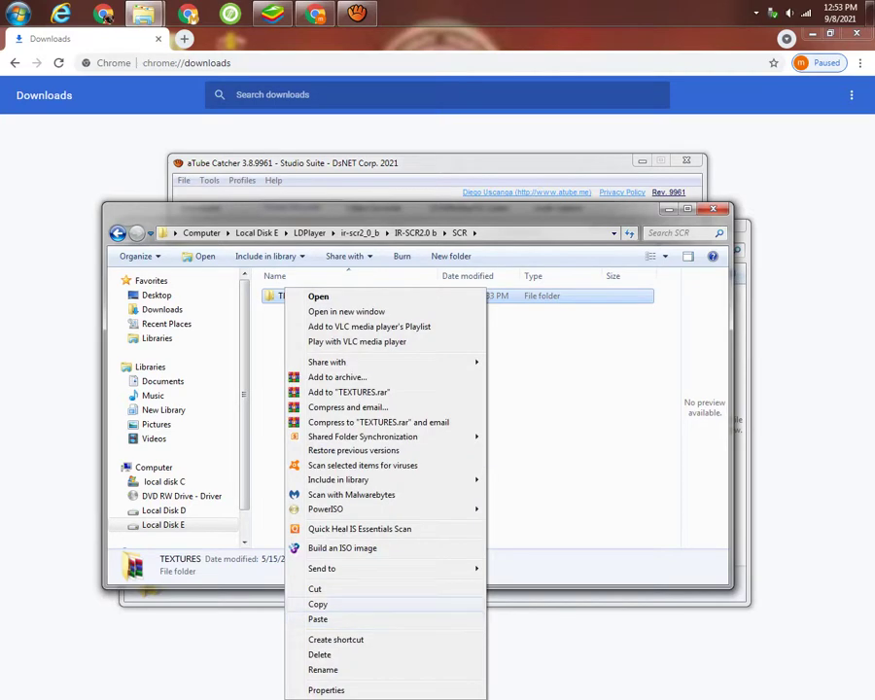
key("Return")
Paste the copied TEXTURES folder into the SCR folder of IR-SCR2.0 a
key("BackSpace")
key("BackSpace")
key("BackSpace")
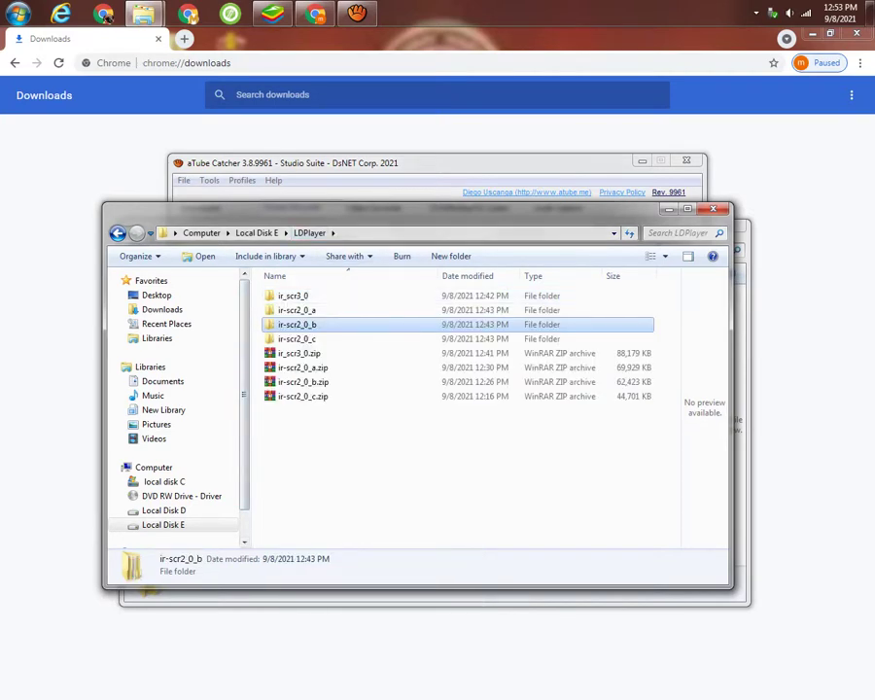
key("Up")
key("Return")
key("Return")
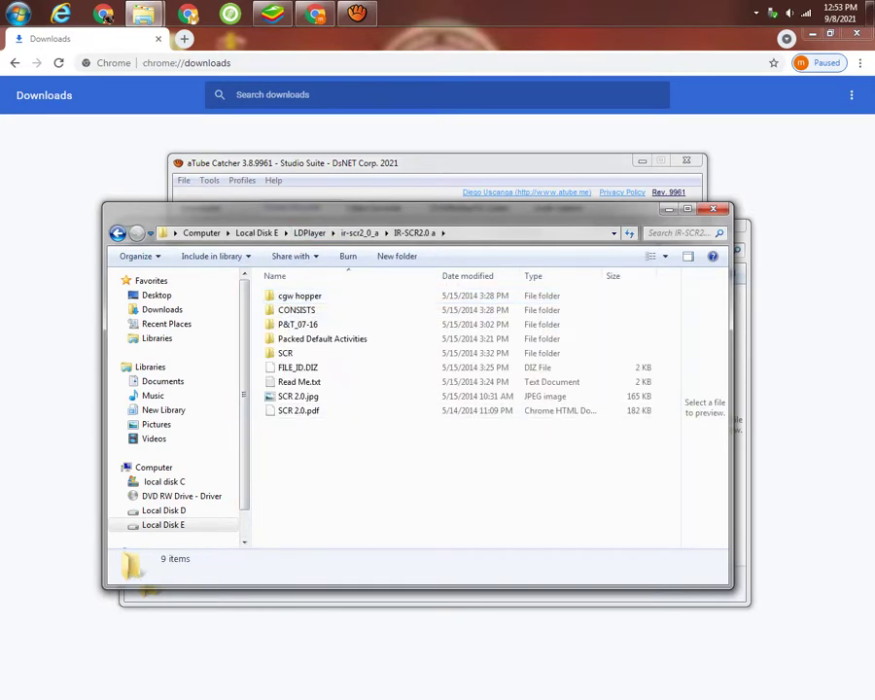
key("Menu")
double_click(285, 353)
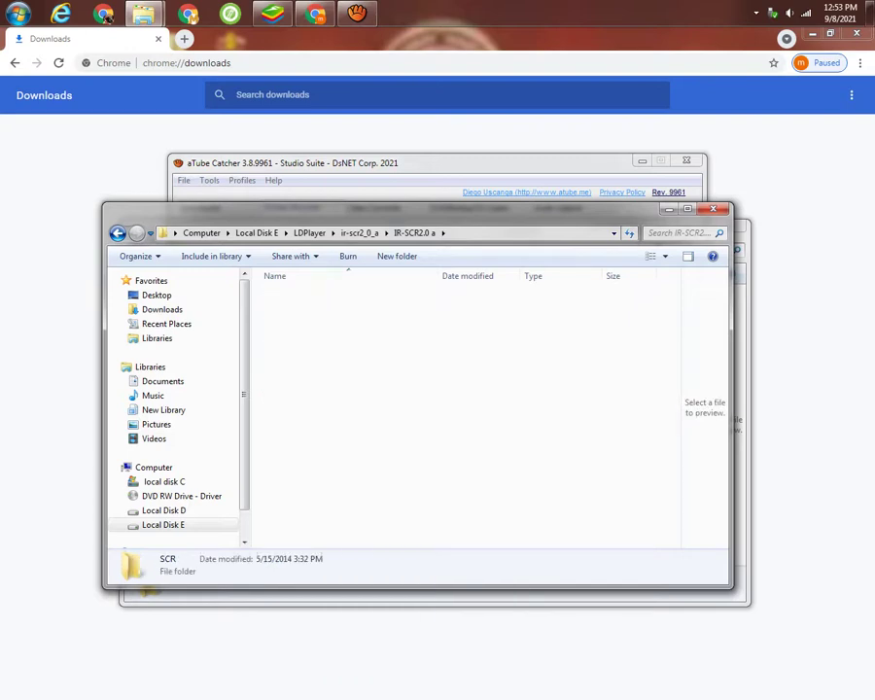
right_click(612, 340)
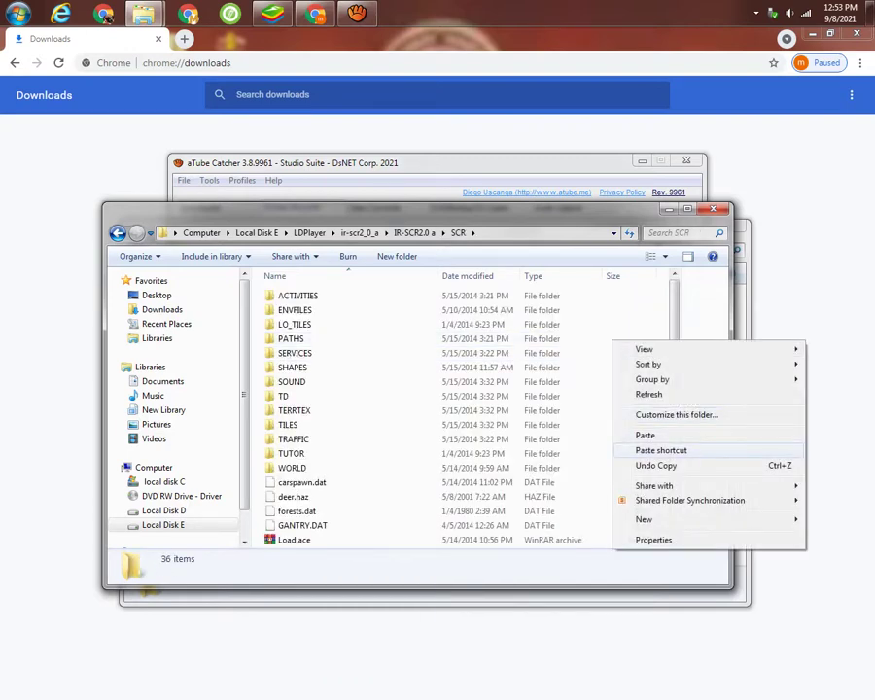
key("Return")
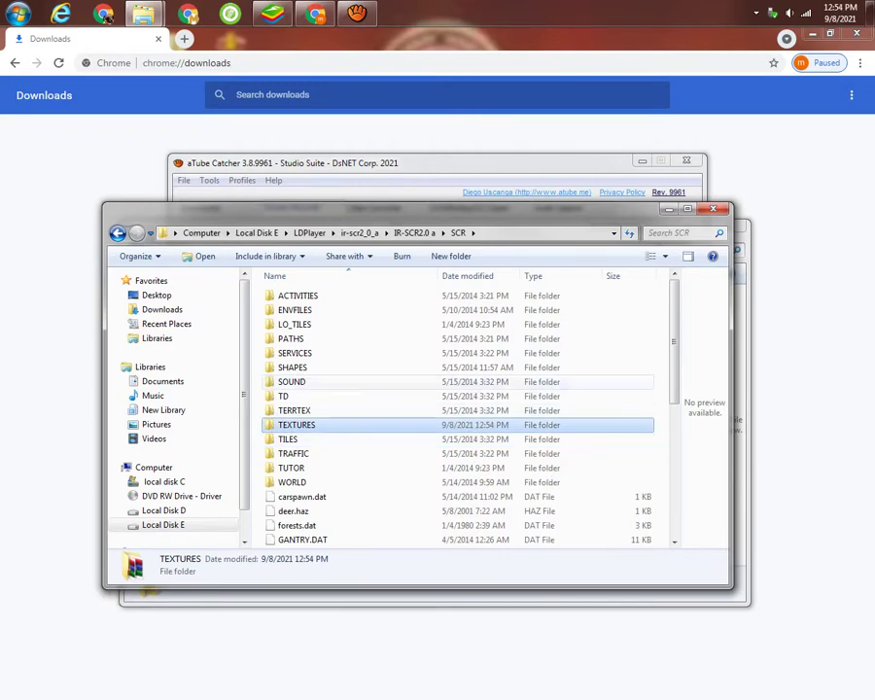
Copy the TEXTURES folder from the SCR folder of IR-SCR2.0 c
left_click(309, 232)
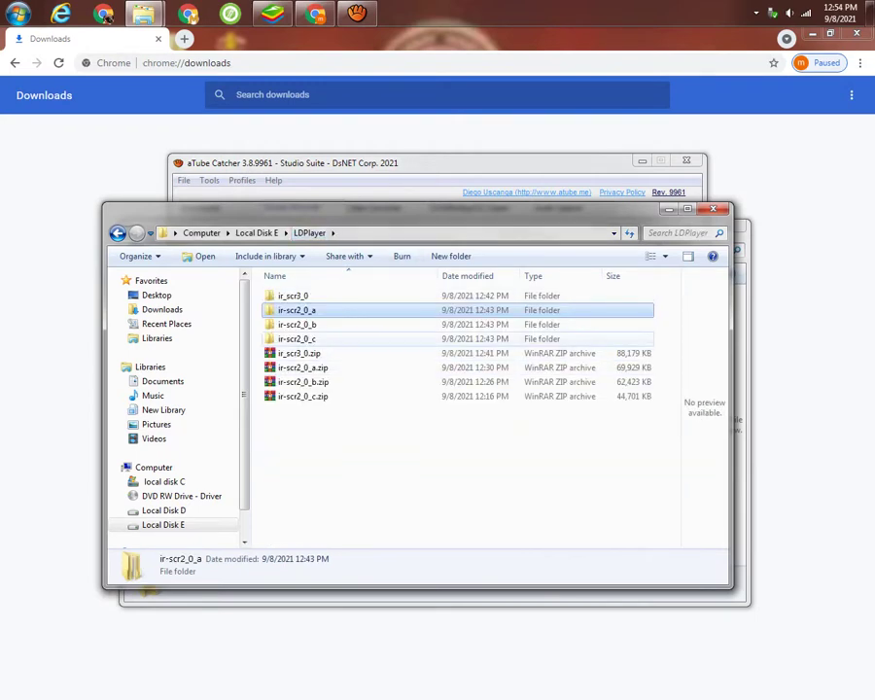
double_click(301, 337)
key("Down")
key("Return")
key("Down")
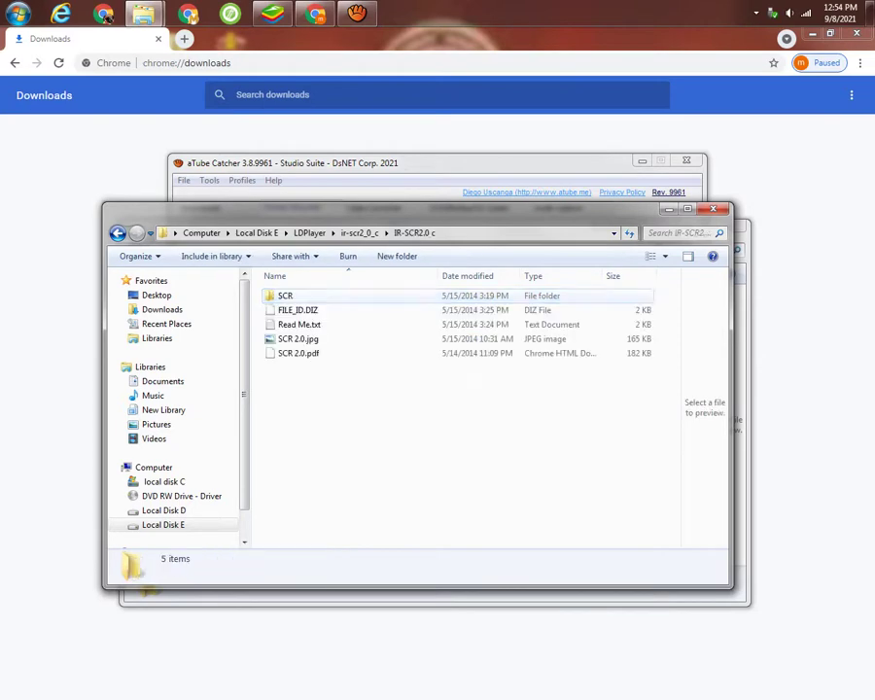
key("Return")
right_click(297, 296)
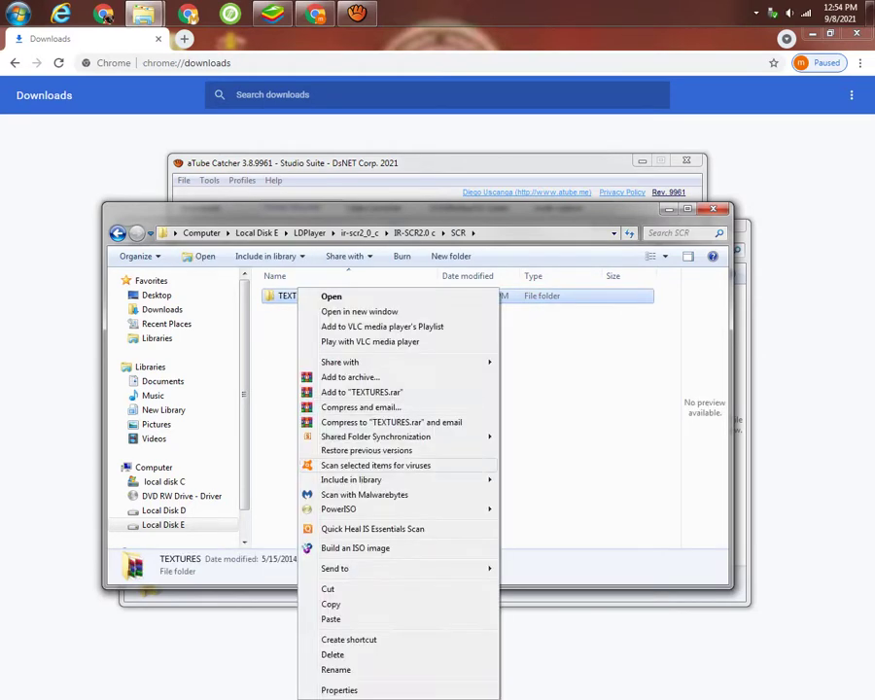
key("Return")
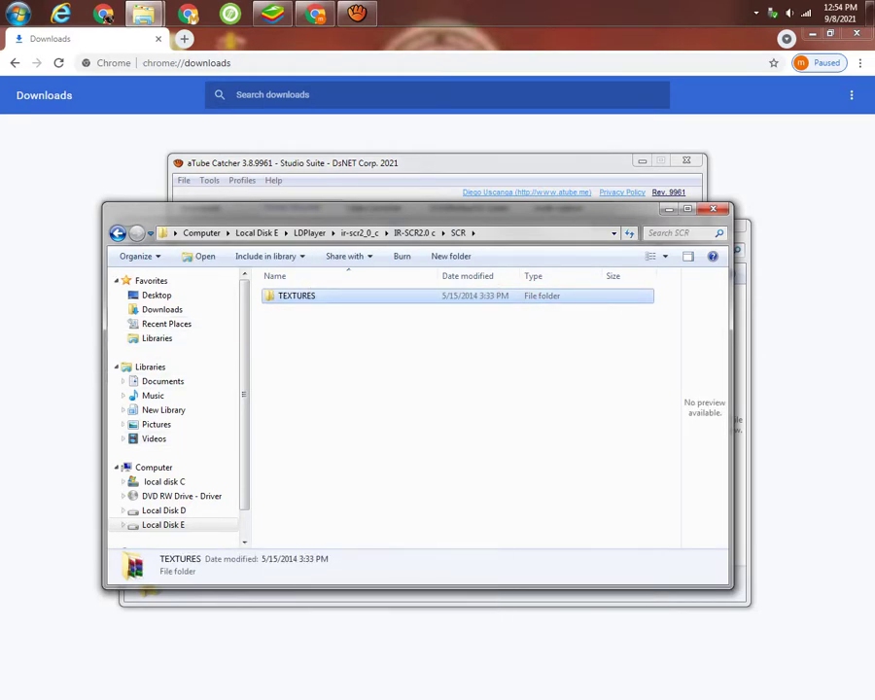
Paste the TEXTURES folder from part c into the SCR folder of IR-SCR2.0 a, merging it with the existing TEXTURES folder
key("BackSpace")
key("BackSpace")
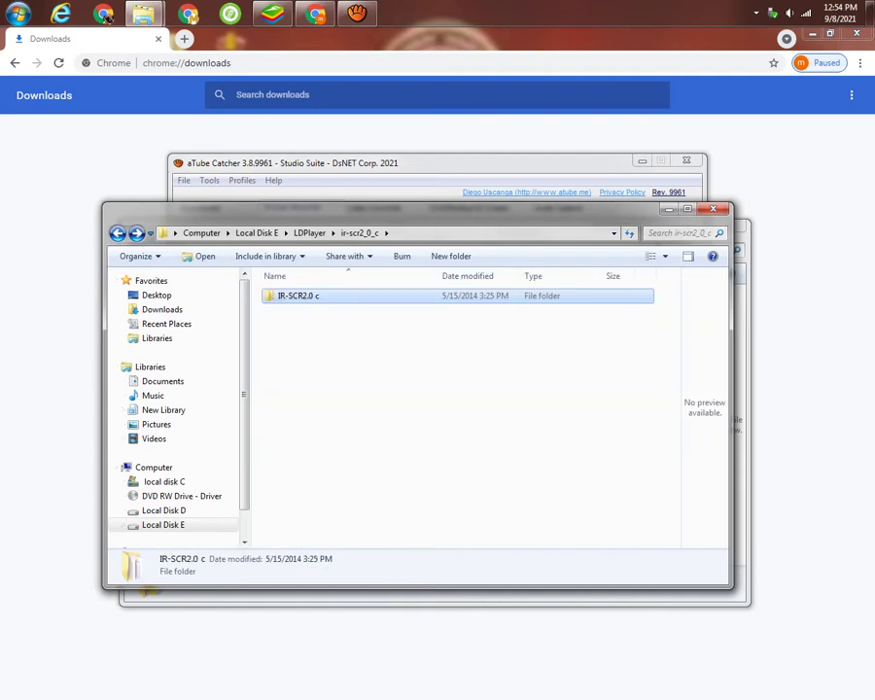
key("BackSpace")
key("Up")
key("Up")
key("Return")
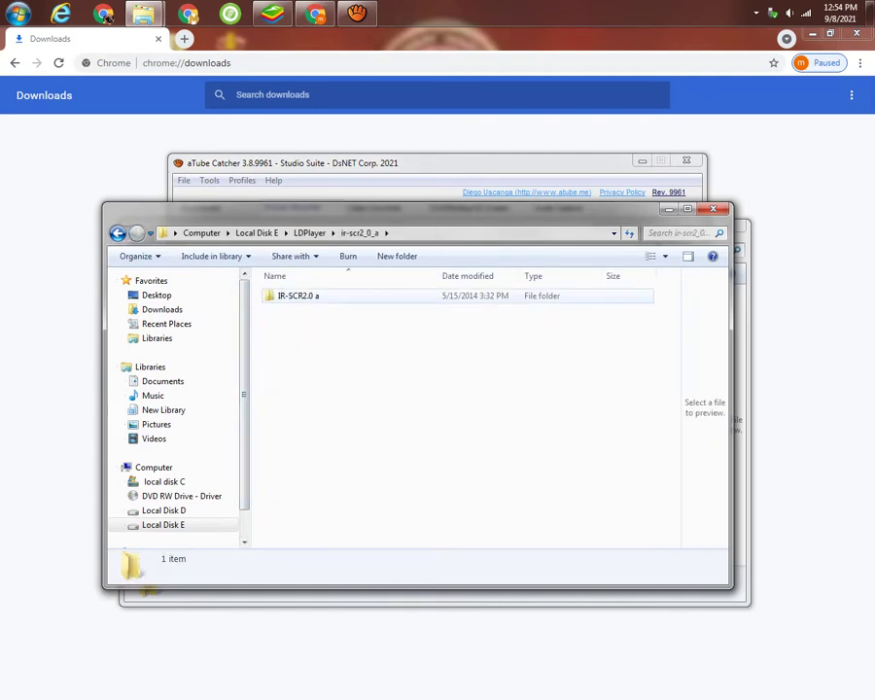
key("Return")
key("Down")
key("Down")
key("Return")
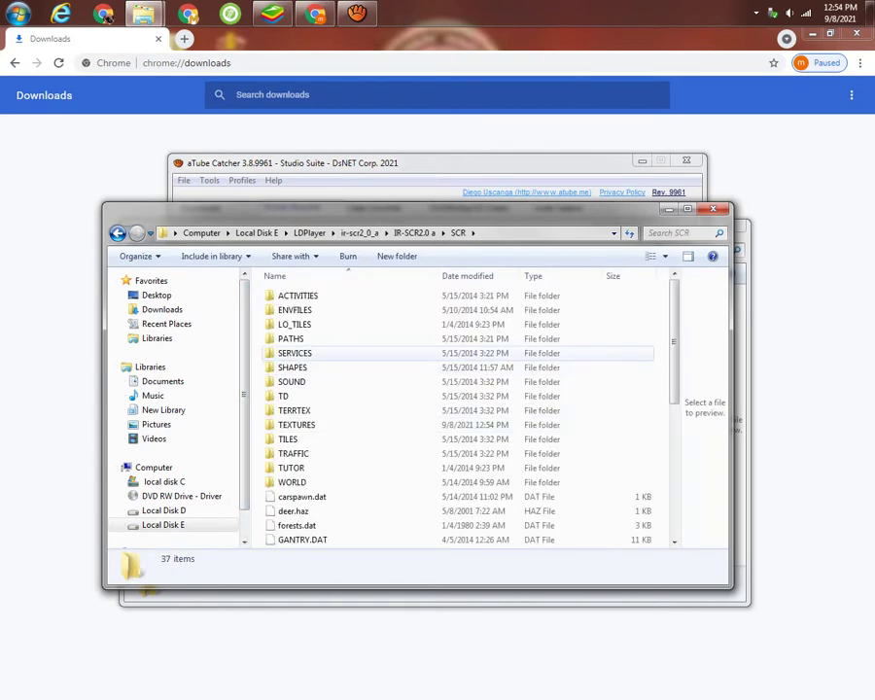
right_click(624, 340)
key("Return")
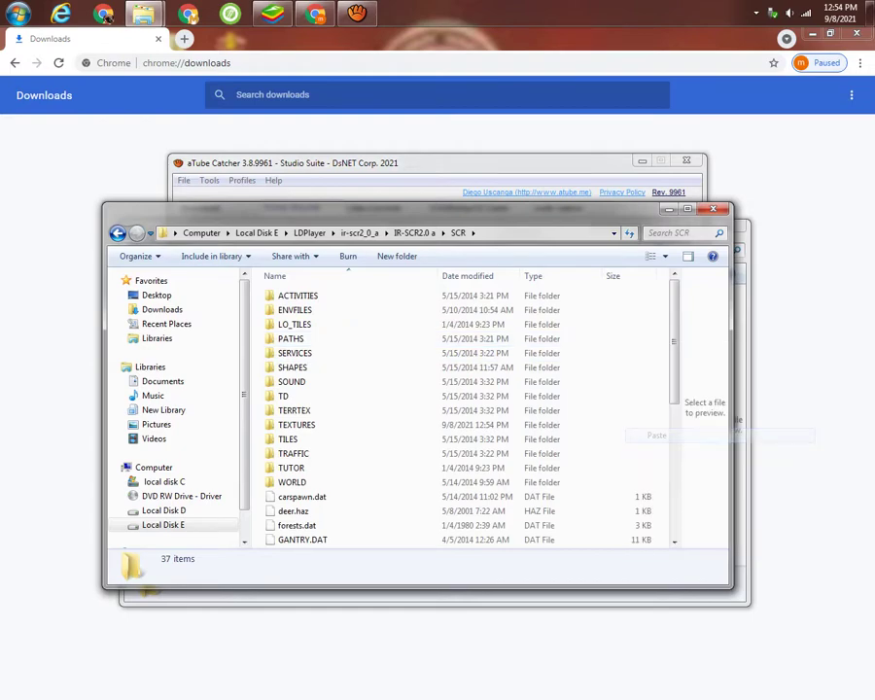
key("Return")
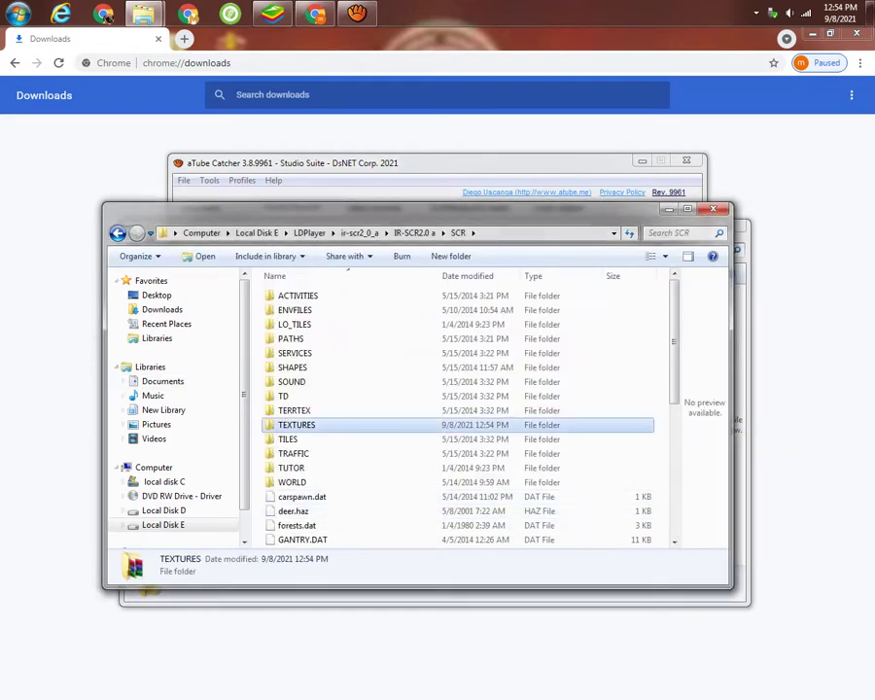
Look through the files of the cgw hopper folder in IR-SCR2.0 a
key("BackSpace")
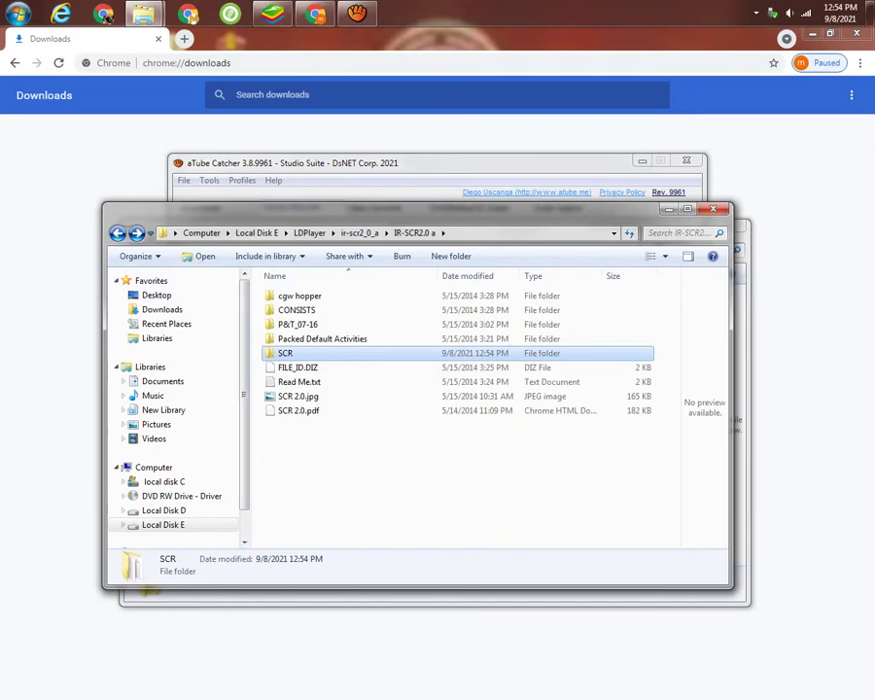
key("Up")
key("Up")
key("Up")
key("Up")
key("Return")
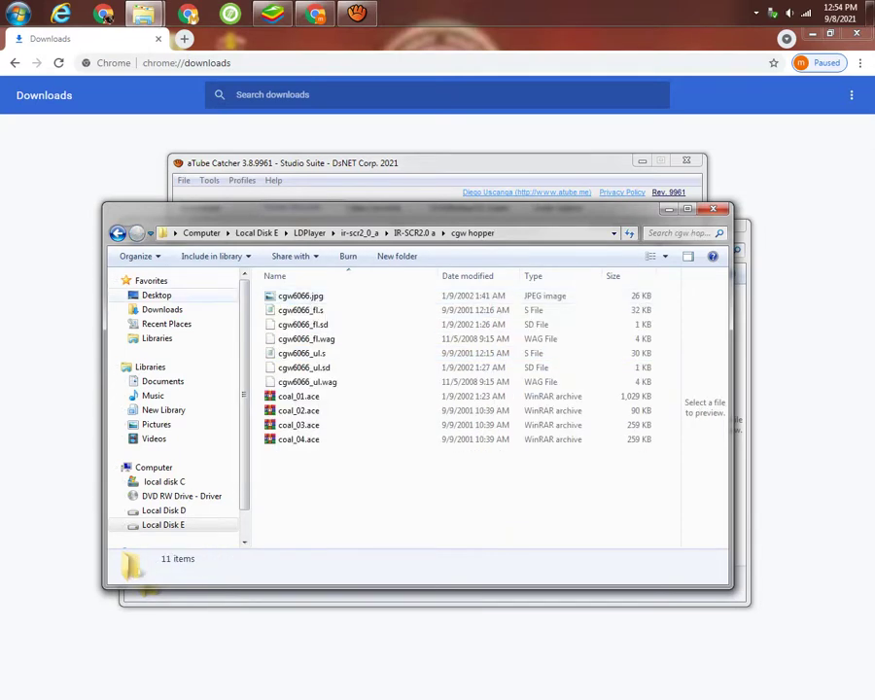
key("BackSpace")
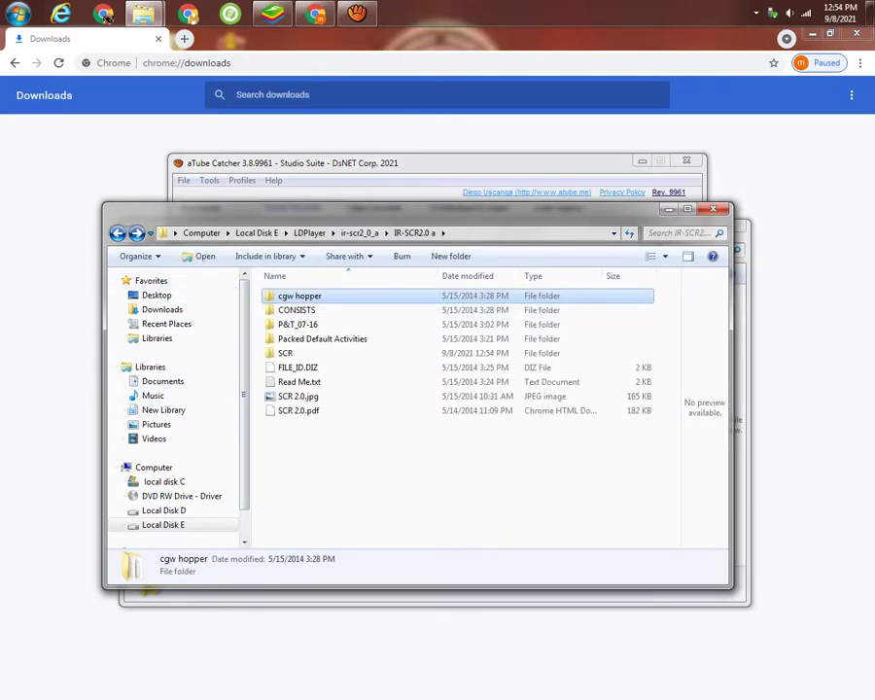
Copy the cgw hopper and P&T_07-16 folders from IR-SCR2.0 a
key("ctrl+Down")
key("ctrl+Down")
key("ctrl+space")
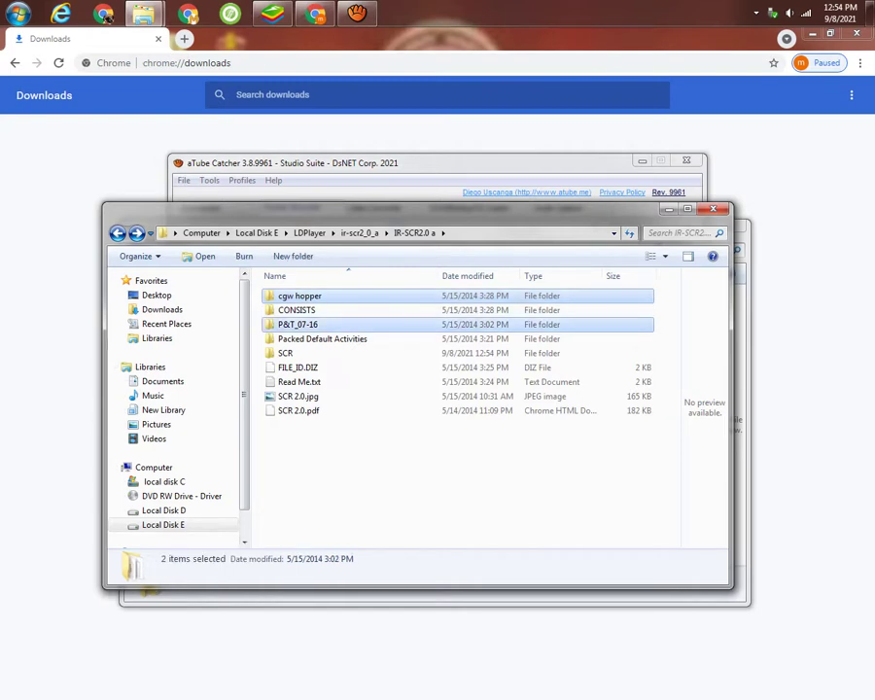
left_click(300, 296, "ctrl")
key("shift+F10")
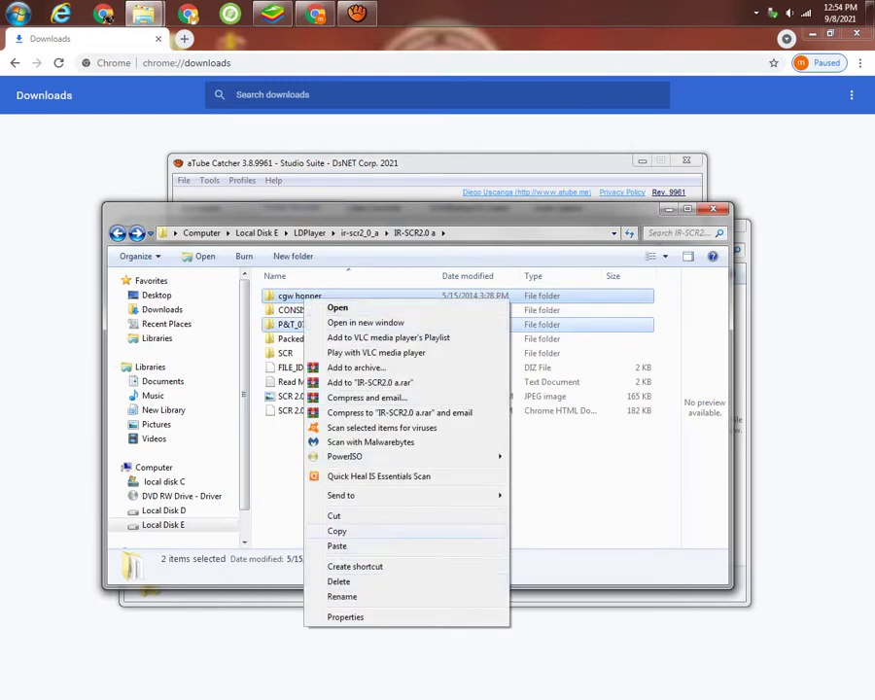
left_click(336, 530)
Switch to the routes folder window, open Train Simulator under Microsoft Games, and maximize both folder windows
left_click(143, 14)
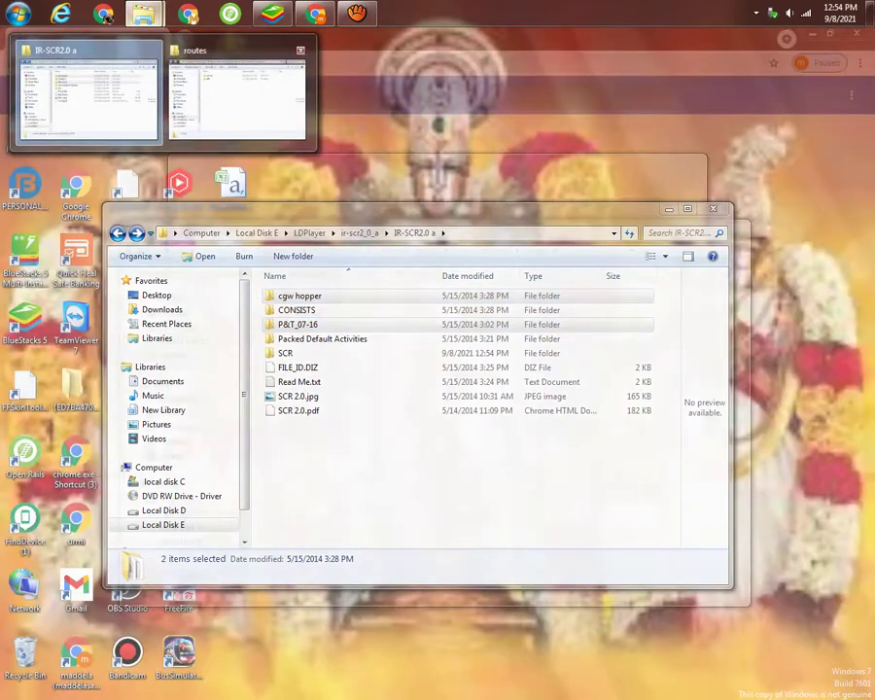
left_click(236, 92)
left_click(407, 250)
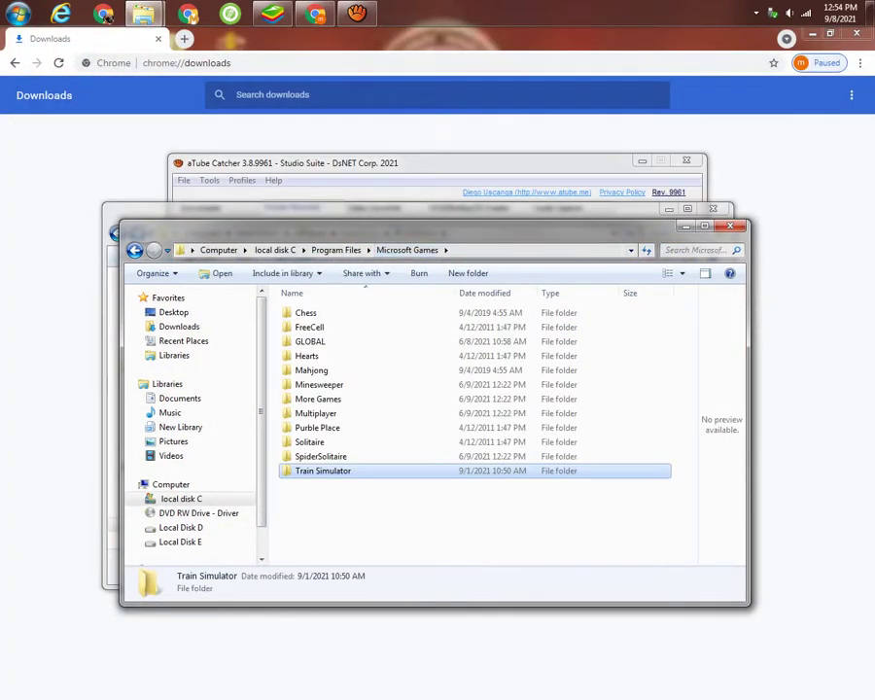
left_click(687, 208)
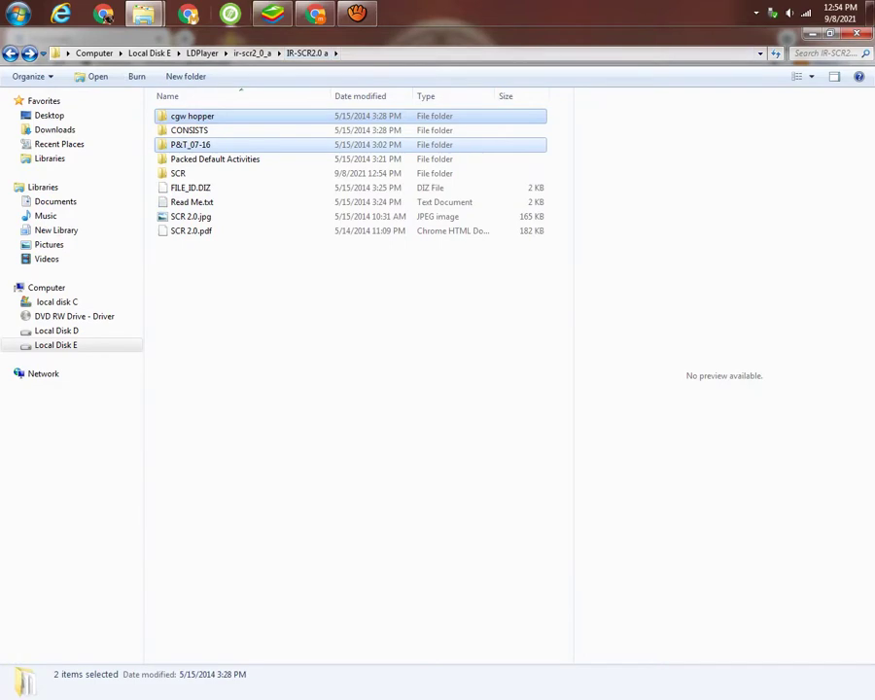
left_click(143, 14)
mouse_move(143, 14)
left_click(237, 93)
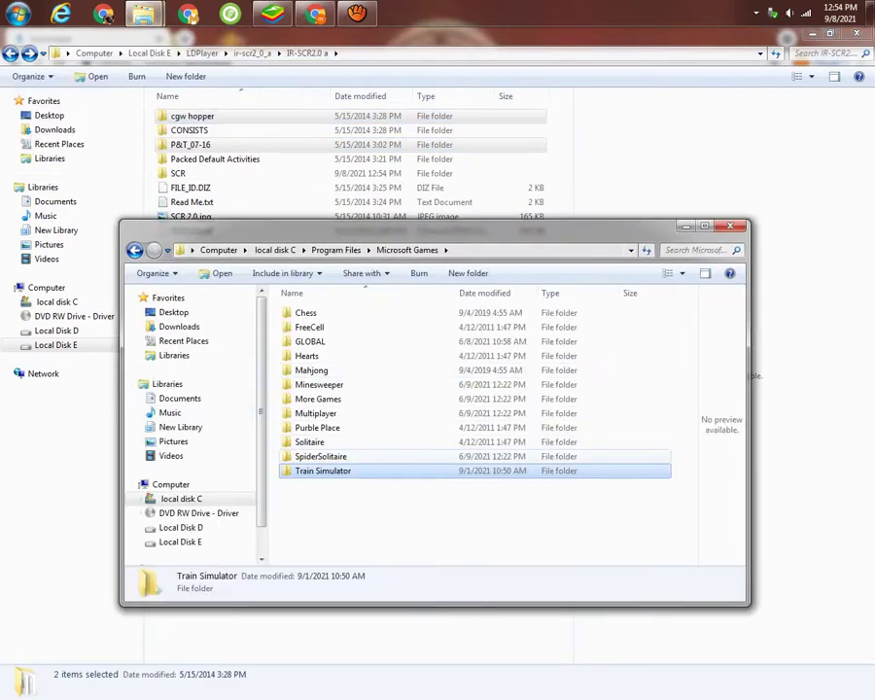
key("Return")
left_click(703, 226)
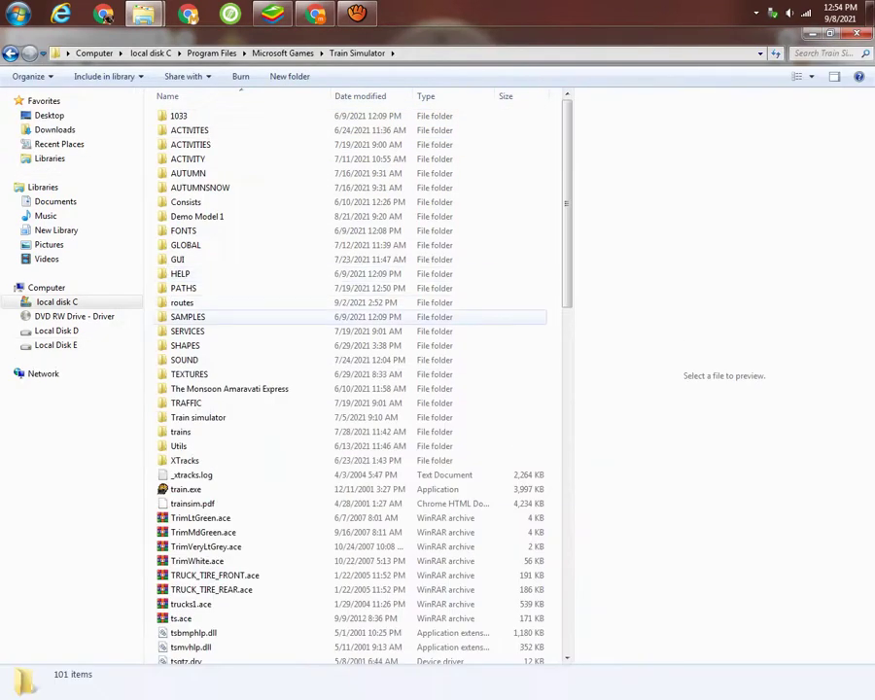
Paste the copied cgw hopper and P&T_07-16 folders into Train Simulator's trains\trainset folder, merging existing folders and skipping all duplicate files
double_click(175, 445)
left_click(183, 130)
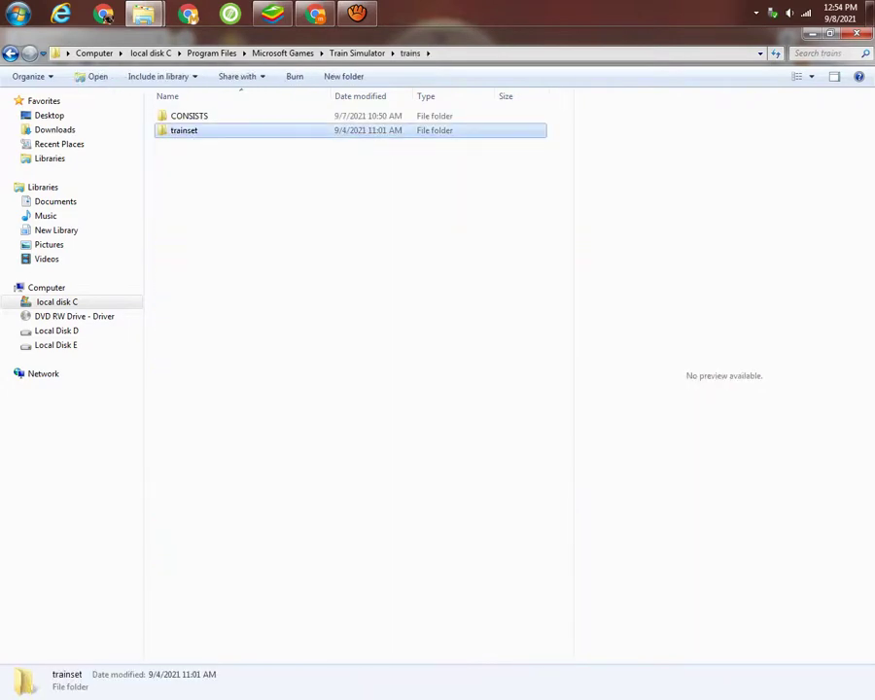
left_click(183, 130)
double_click(243, 131)
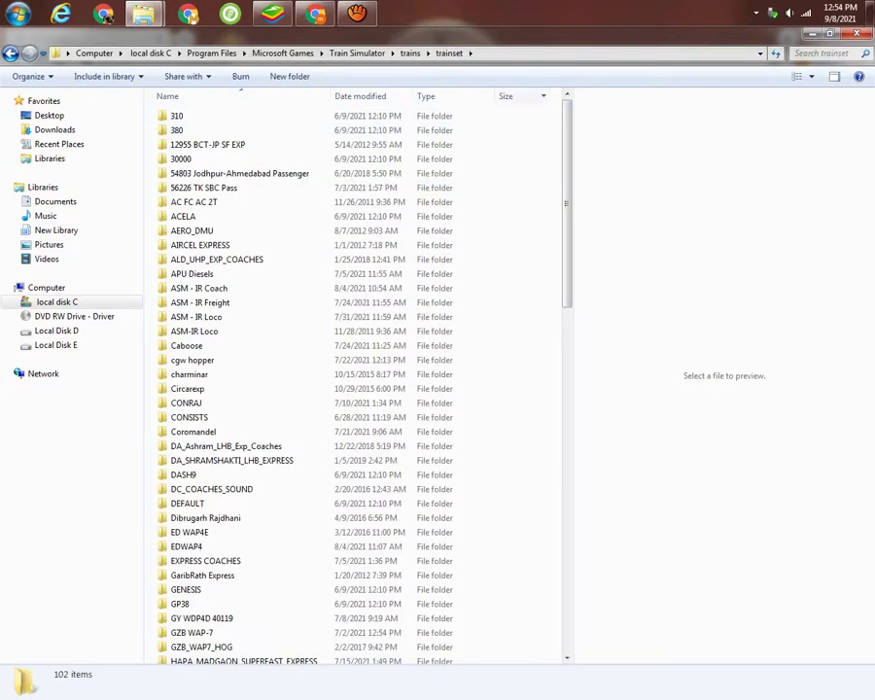
right_click(530, 99)
right_click(519, 109)
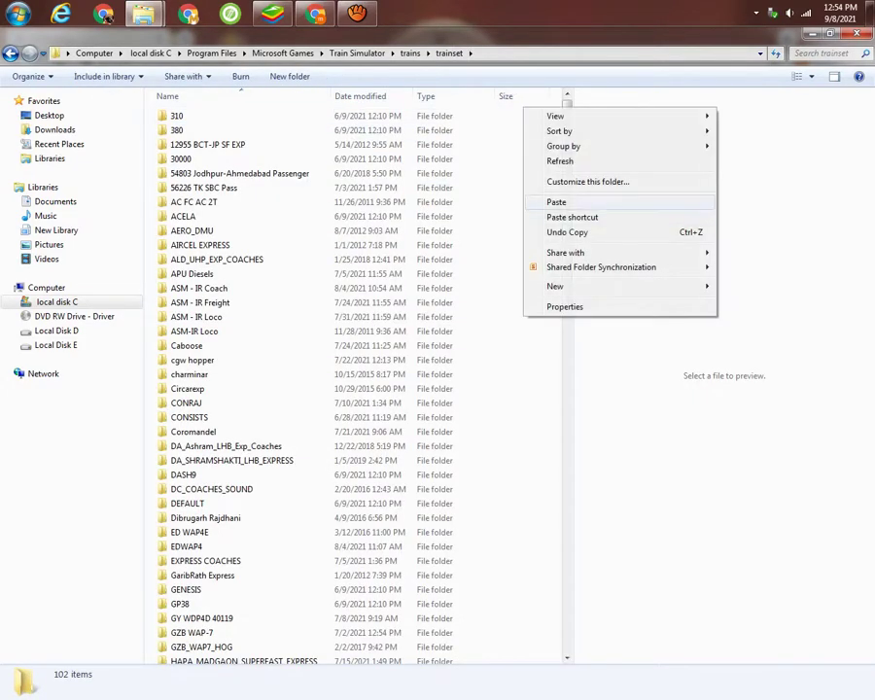
left_click(546, 200)
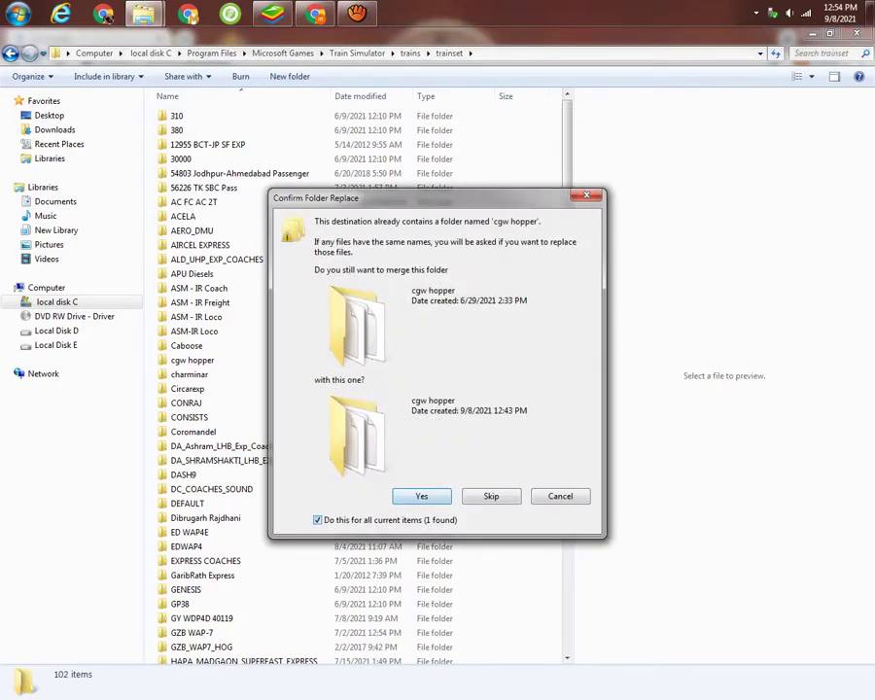
key("Return")
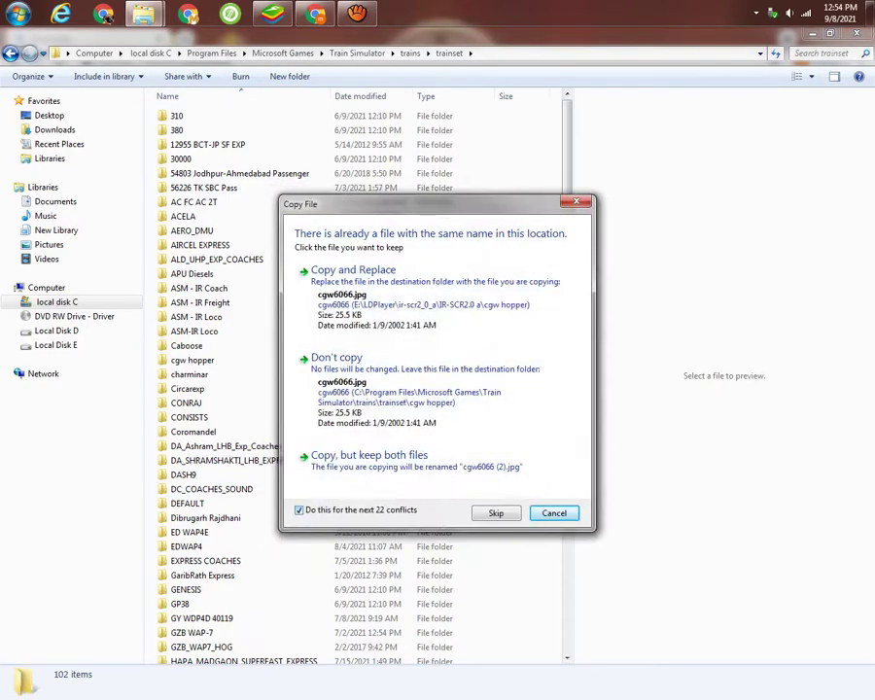
left_click(495, 512)
Copy the CONSISTS folder from IR-SCR2.0 a
left_click(143, 14)
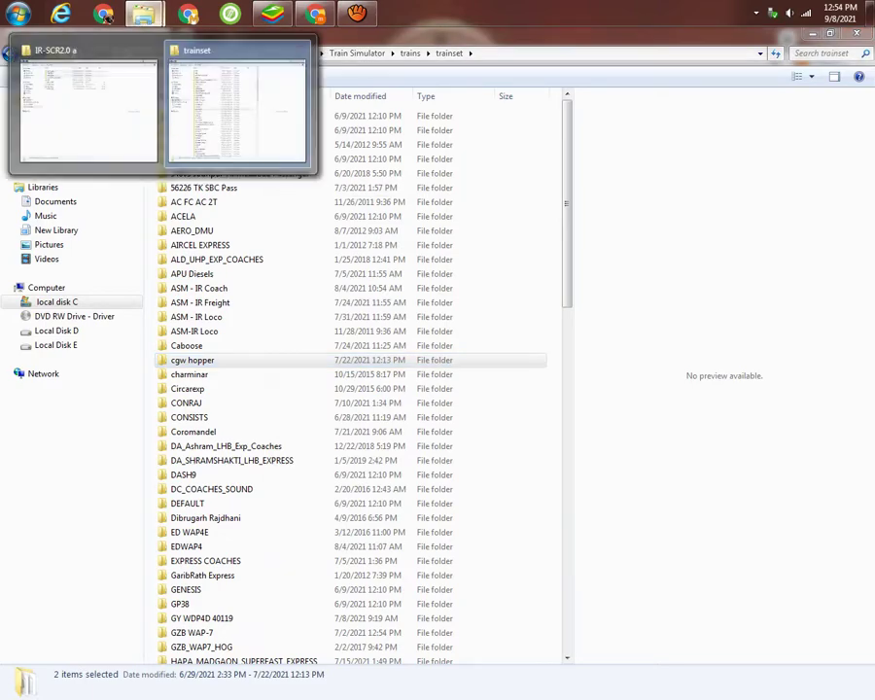
left_click(83, 104)
left_click(189, 130)
right_click(190, 131)
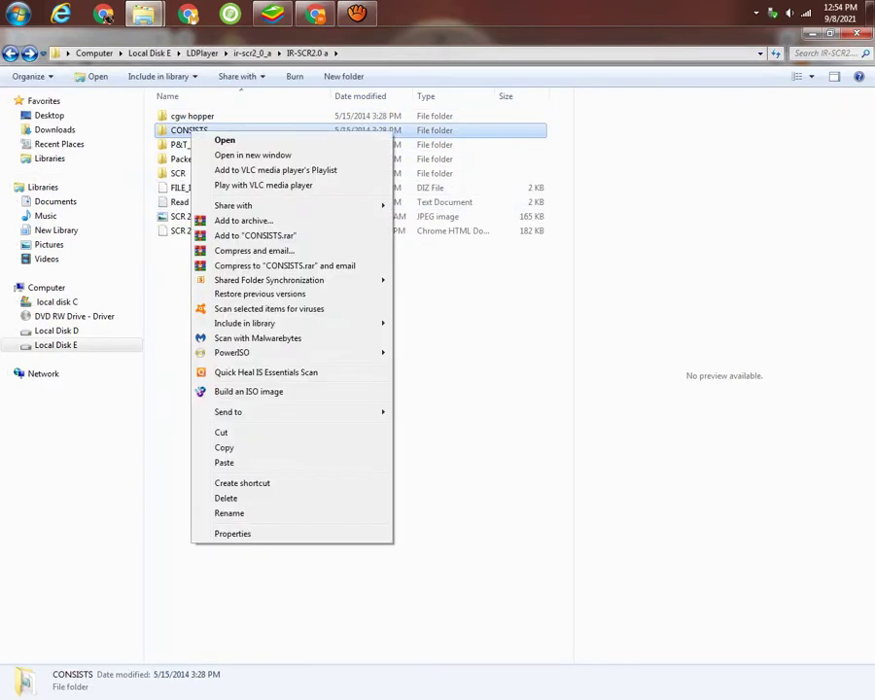
left_click(223, 447)
Paste the CONSISTS folder into Train Simulator's trains folder, merging it with the existing one and skipping the duplicate Plasser India.con file
mouse_move(143, 14)
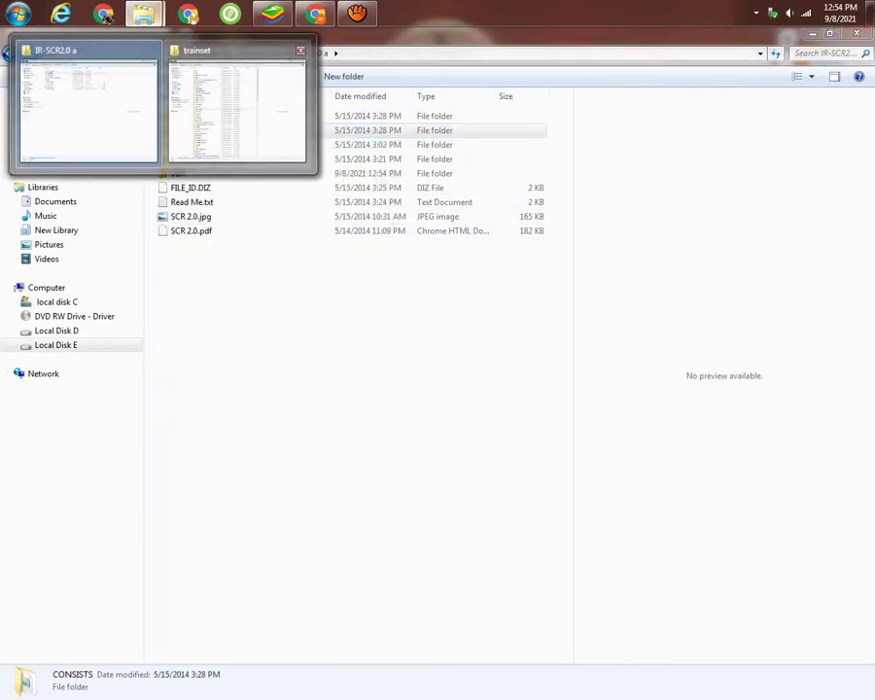
left_click(233, 97)
left_click(409, 53)
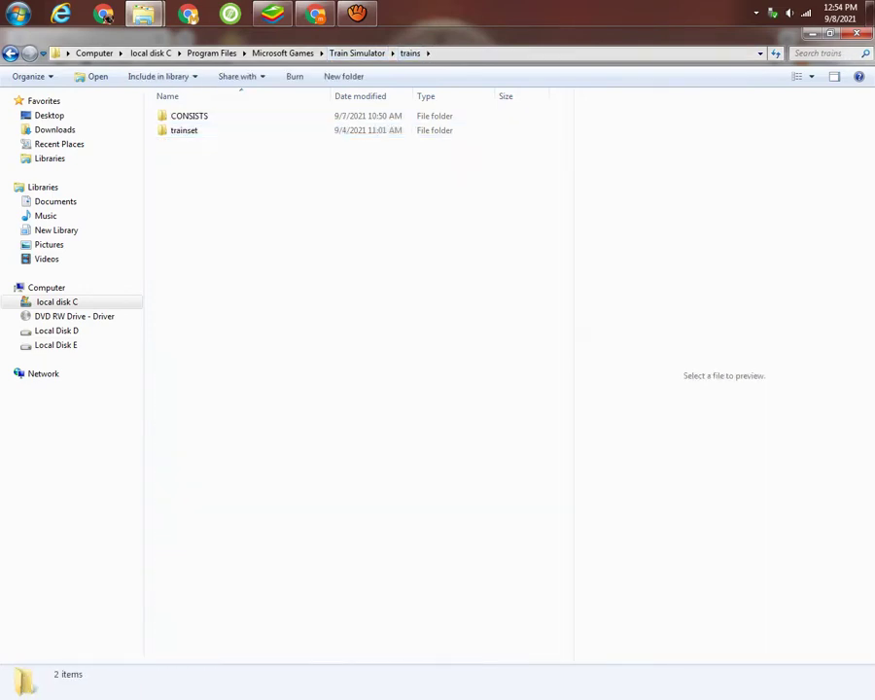
right_click(307, 354)
left_click(340, 448)
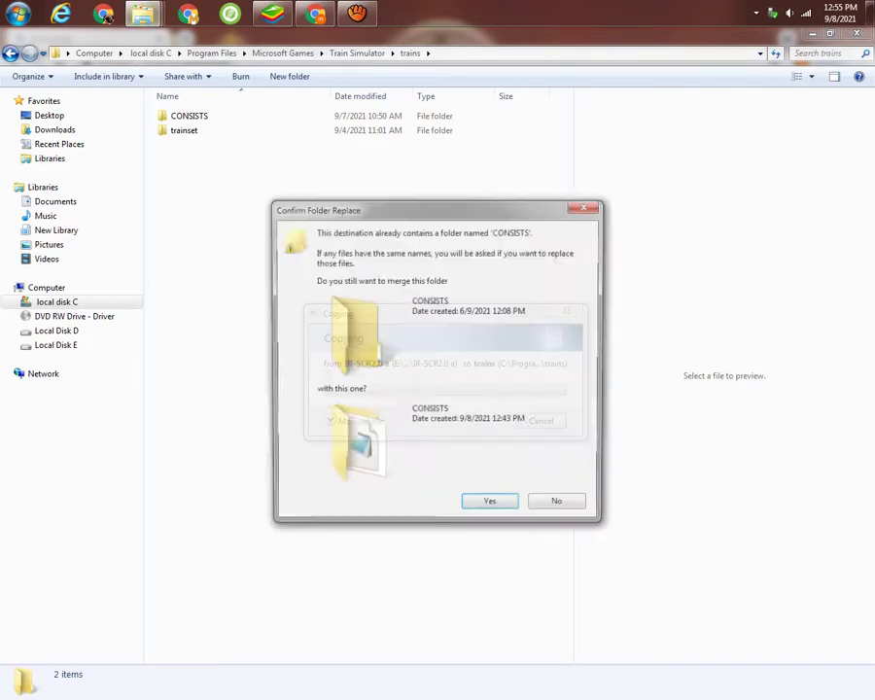
key("Return")
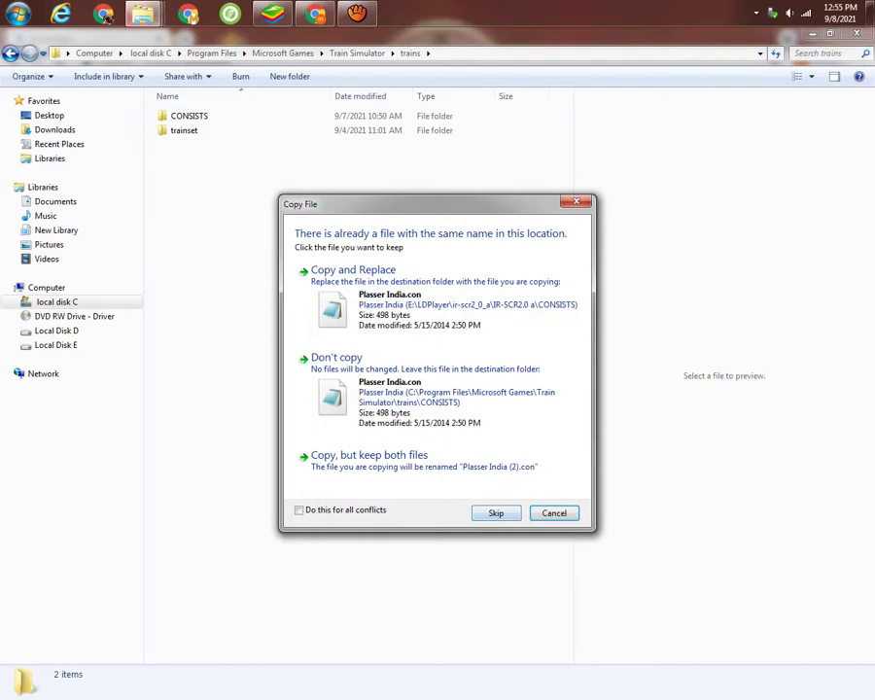
left_click(496, 512)
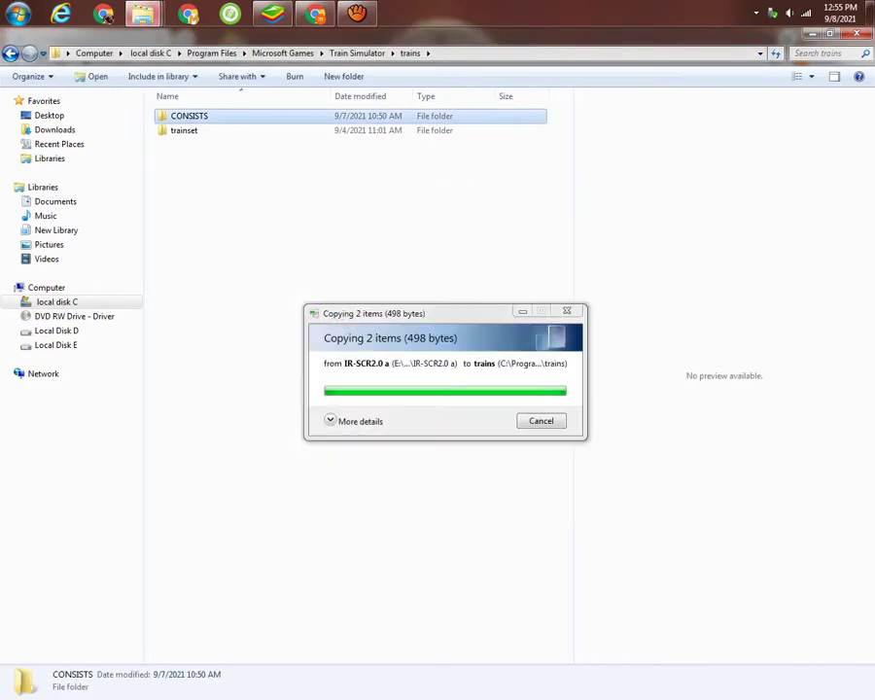
Return to IR-SCR2.0 a and look through the contents of its SCR folder
mouse_move(143, 13)
left_click(87, 109)
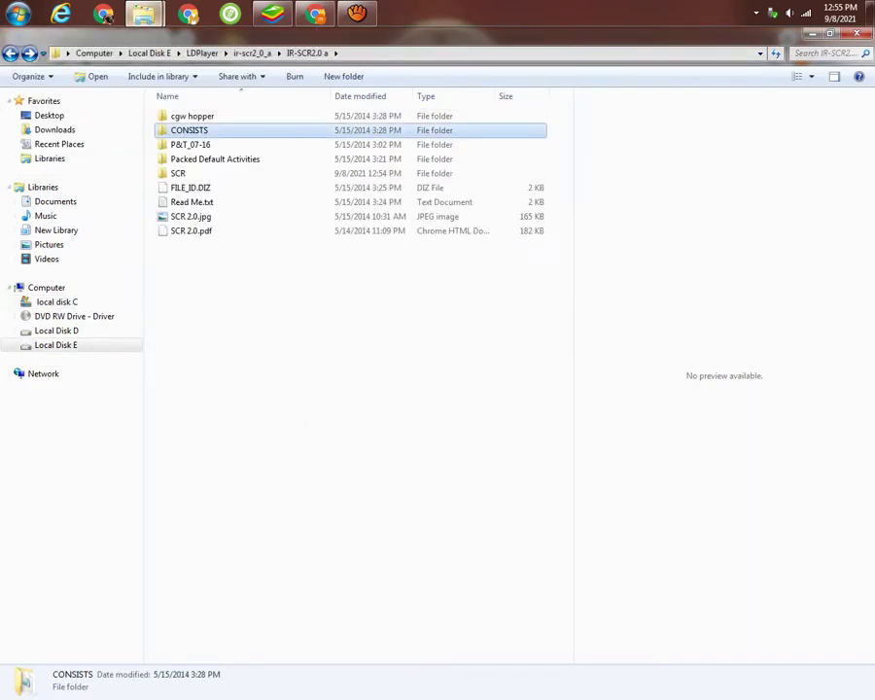
key("BackSpace")
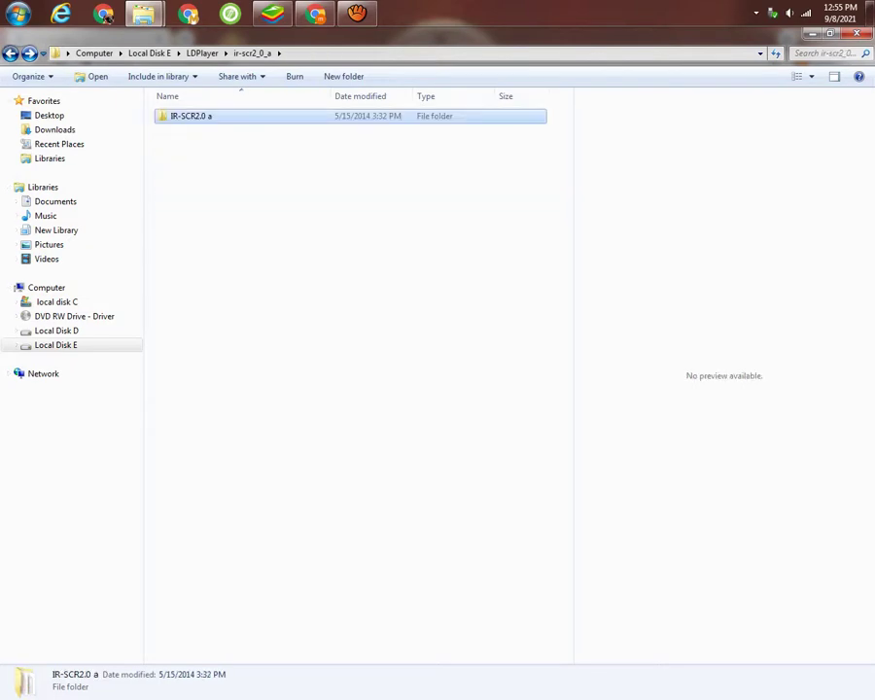
key("BackSpace")
key("Return")
key("Down")
key("Return")
key("Down")
key("Down")
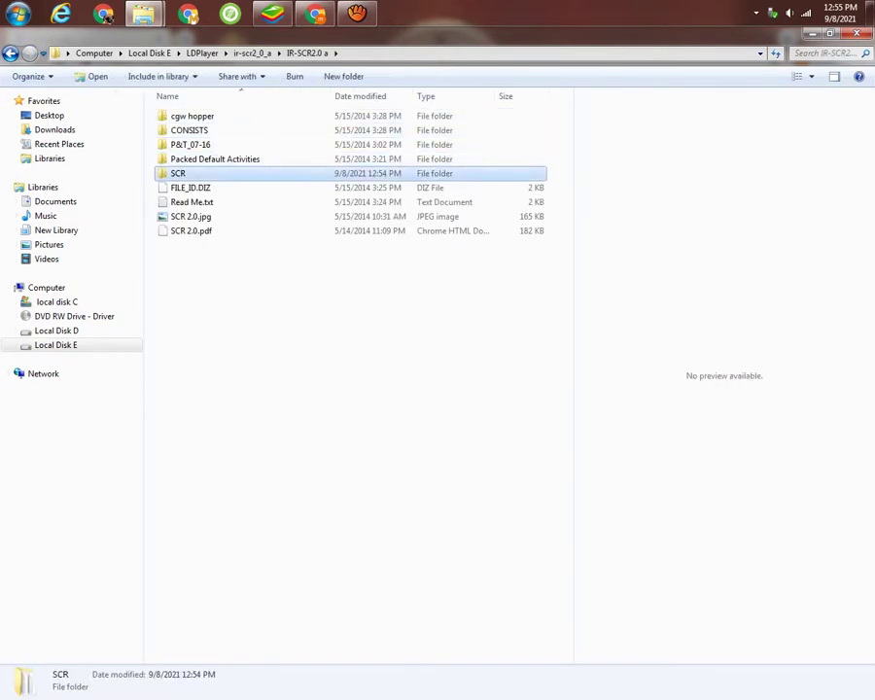
key("Return")
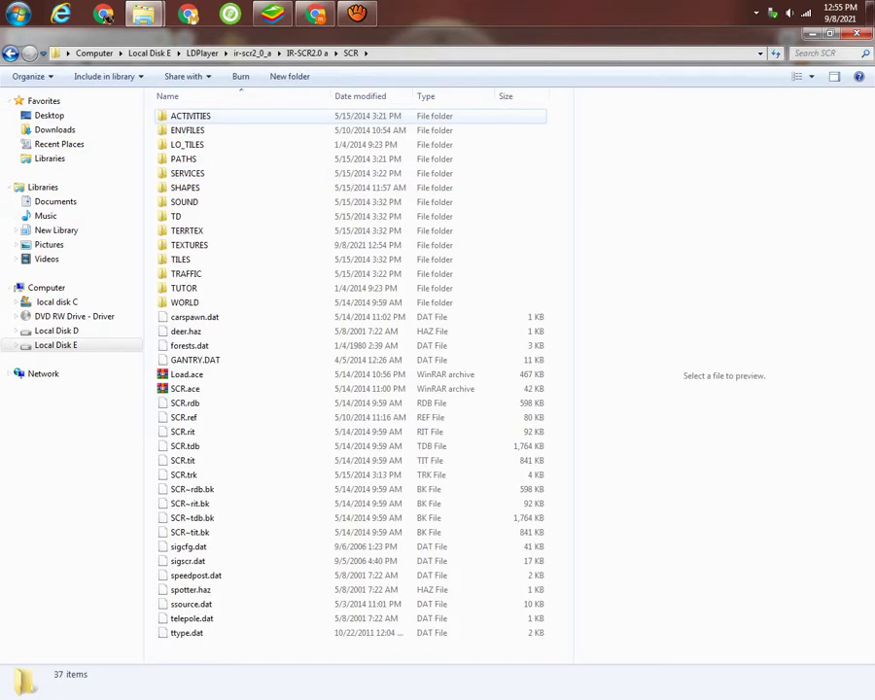
key("Down")
key("shift+Down")
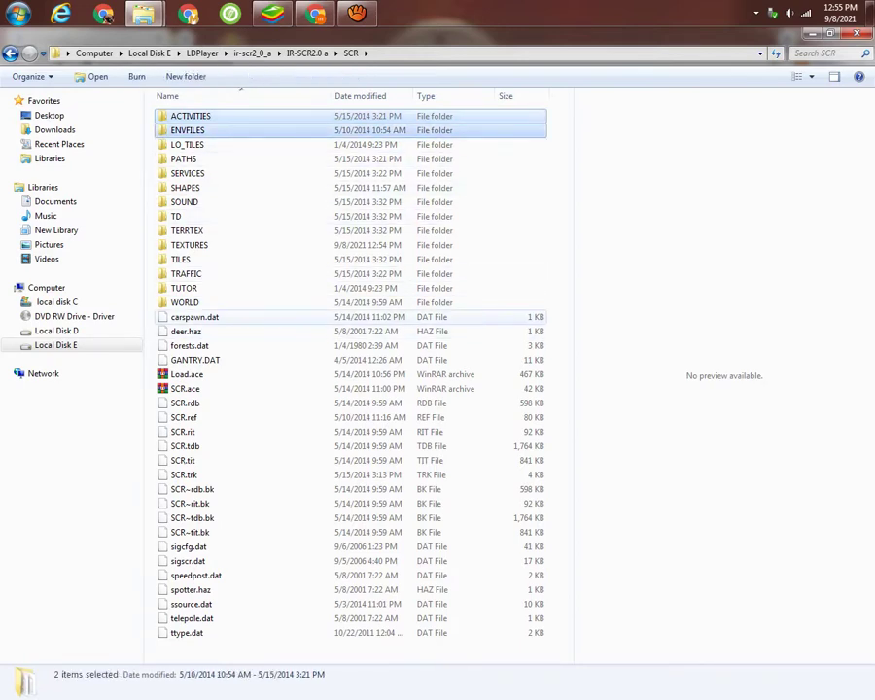
left_click(185, 303)
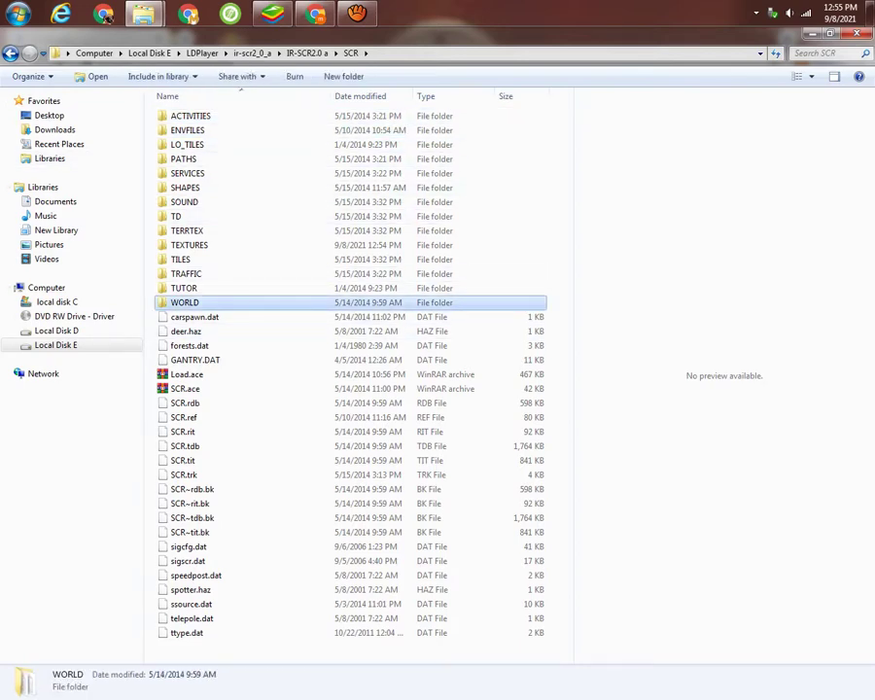
Read the installation steps in Read me.txt inside the ir_SCR3.0 folder, and close the file
key("BackSpace")
key("BackSpace")
key("BackSpace")
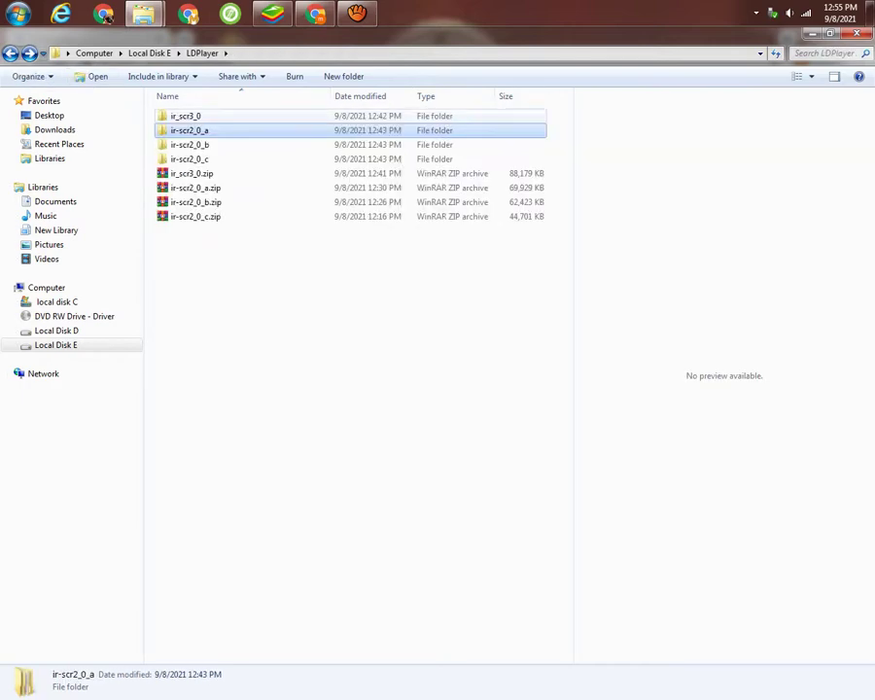
key("Up")
key("Return")
double_click(187, 115)
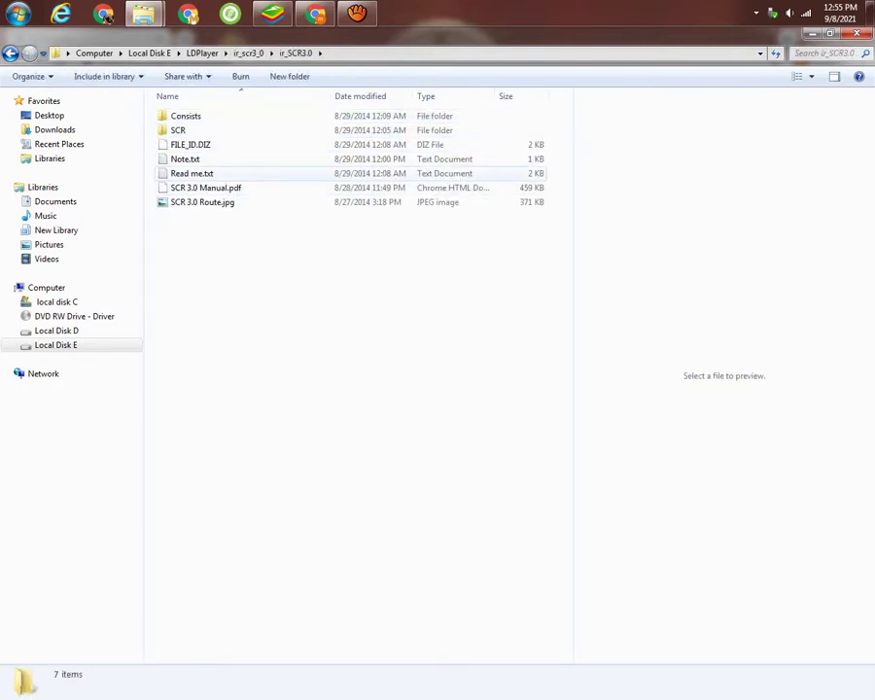
left_click(191, 173)
key("Return")
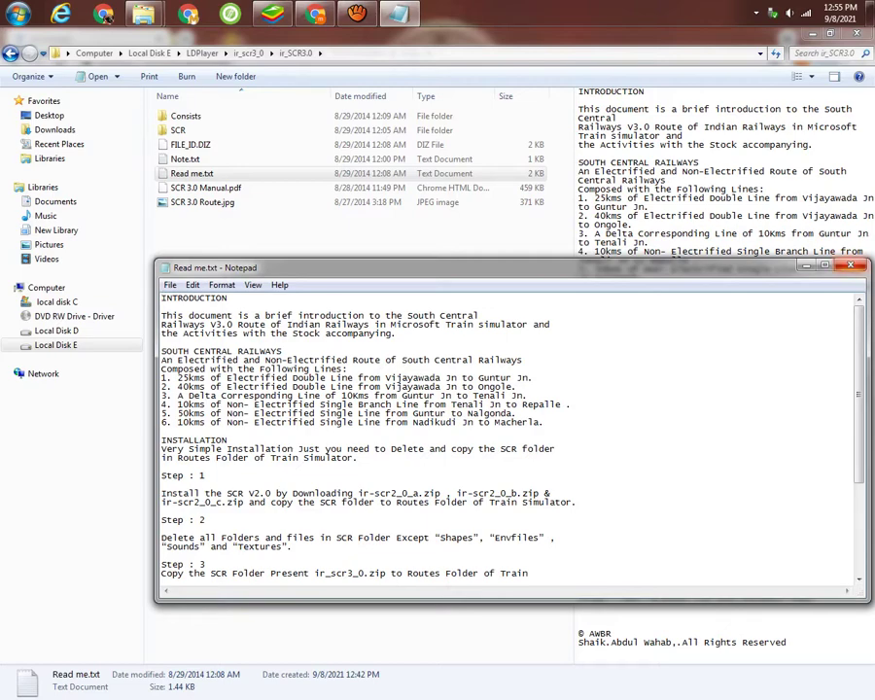
key("alt+F4")
Go back through LDPlayer and ir-scr2_0_a to open the SCR folder inside IR-SCR2.0 a
key("BackSpace")
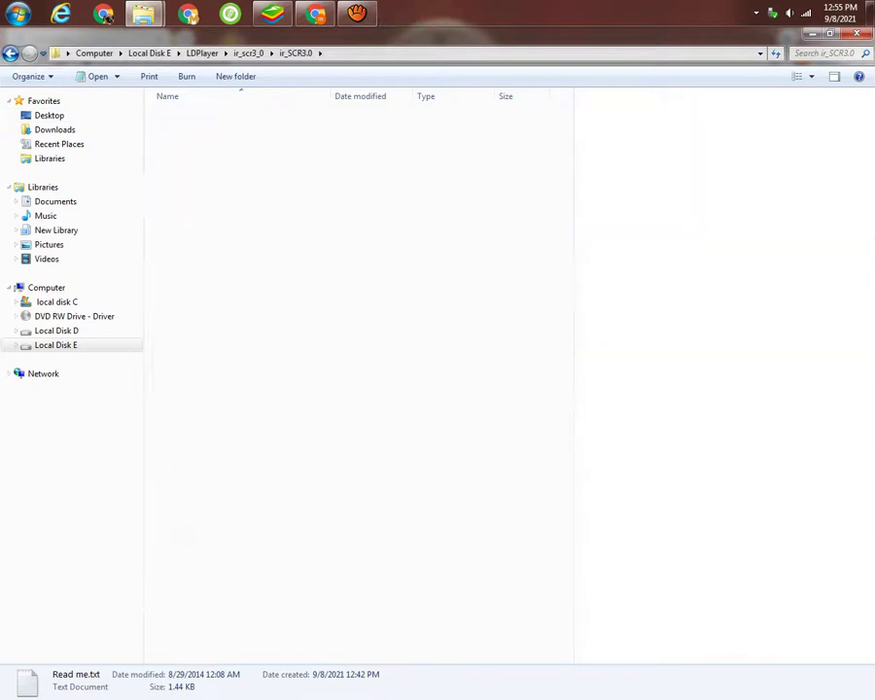
key("BackSpace")
key("Down")
key("Return")
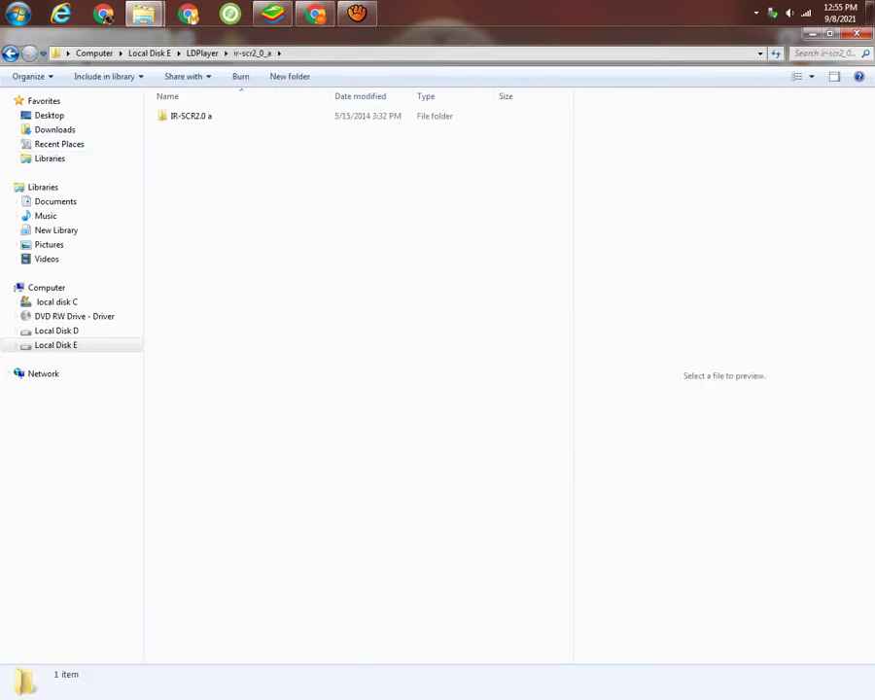
key("Down")
key("Return")
key("Down")
key("Down")
key("Down")
key("Down")
key("Down")
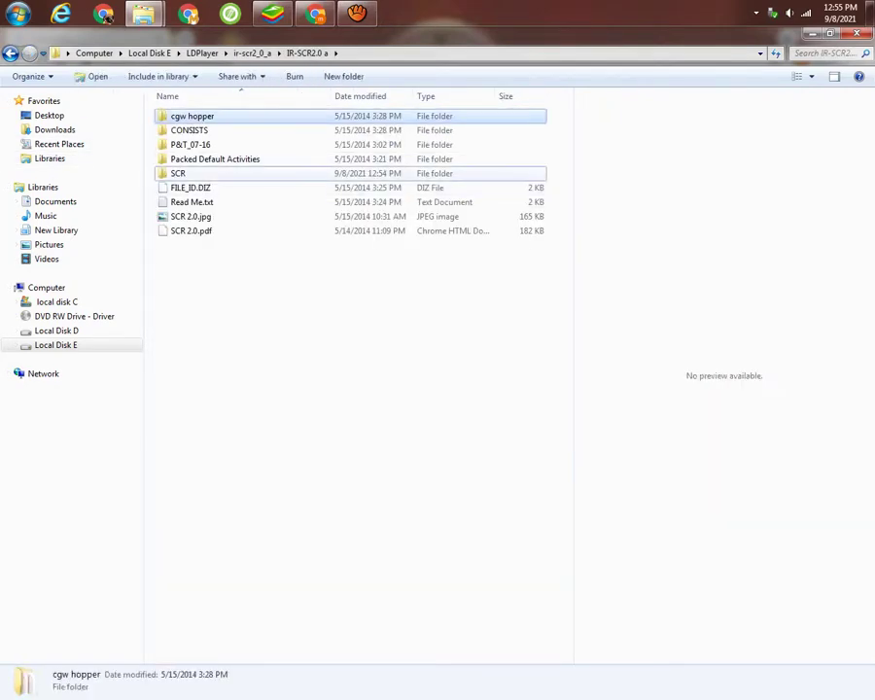
key("Return")
key("Up")
key("Up")
key("Up")
left_click(188, 130)
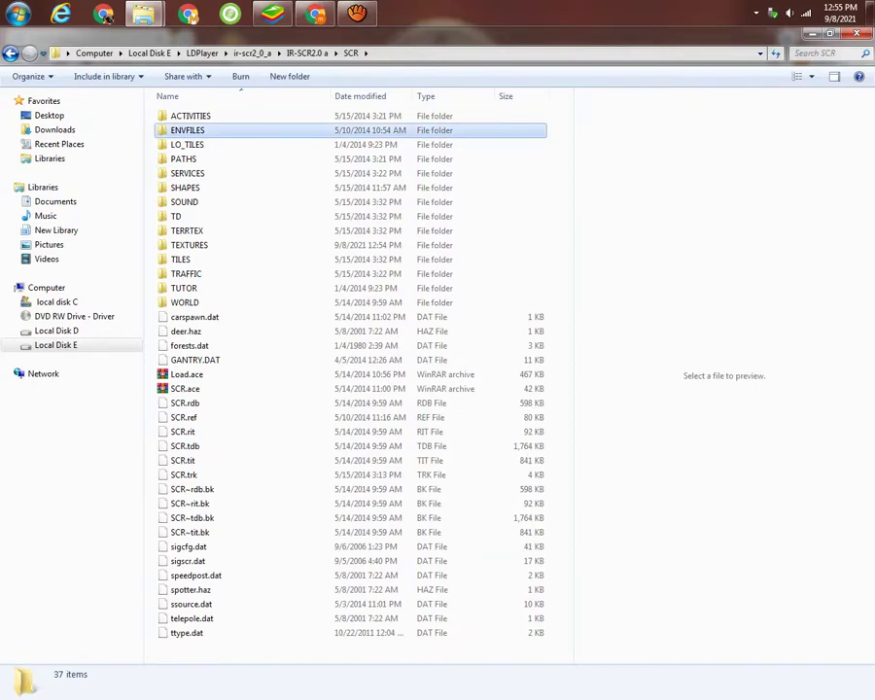
left_click(185, 187, "ctrl")
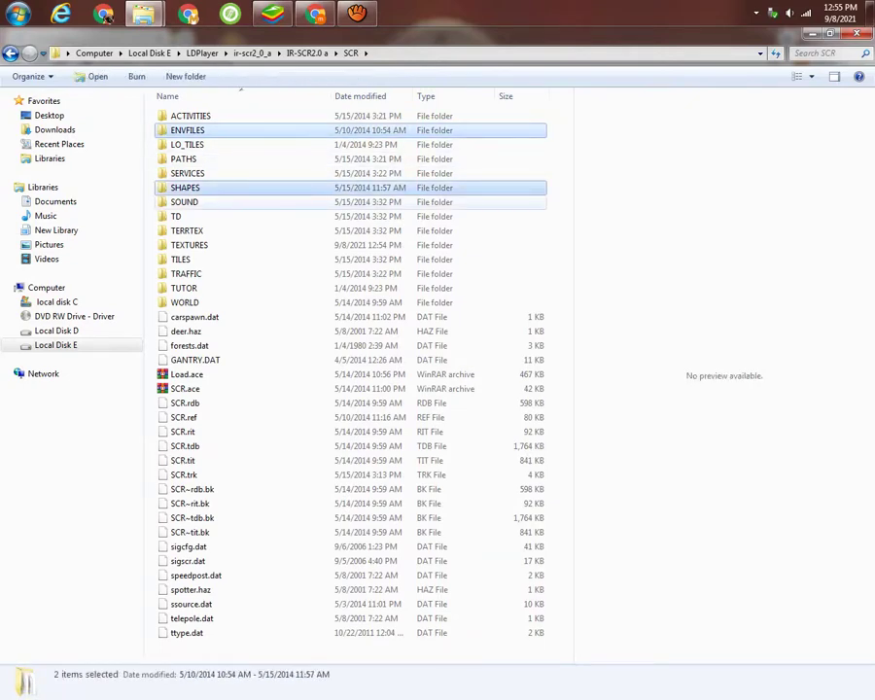
left_click(189, 245, "ctrl")
left_click(183, 202, "ctrl")
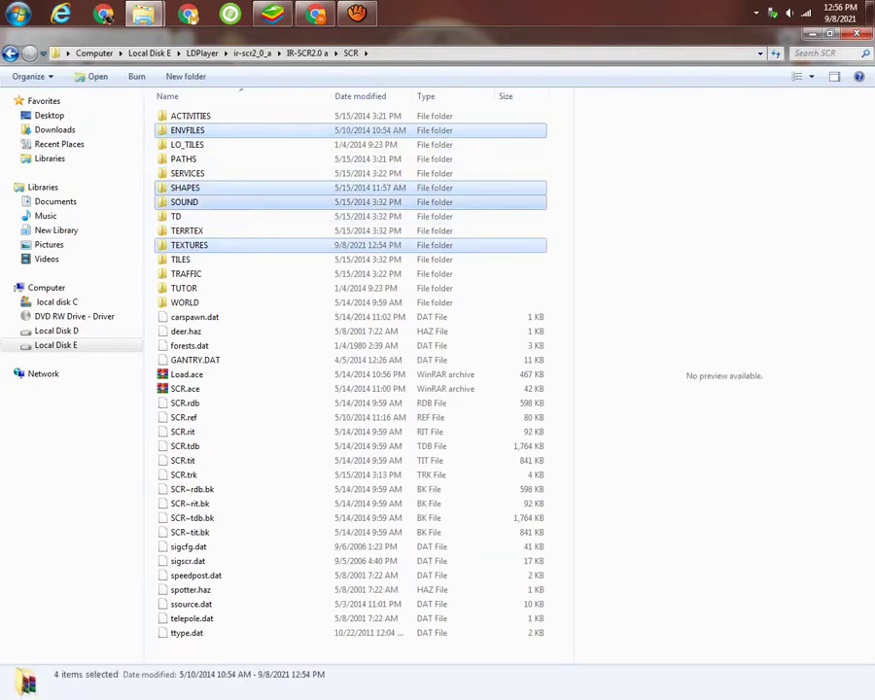
key("ctrl+Down")
key("ctrl+Down")
key("ctrl+Down")
key("ctrl+Down")
key("ctrl+Down")
key("ctrl+Down")
key("ctrl+Down")
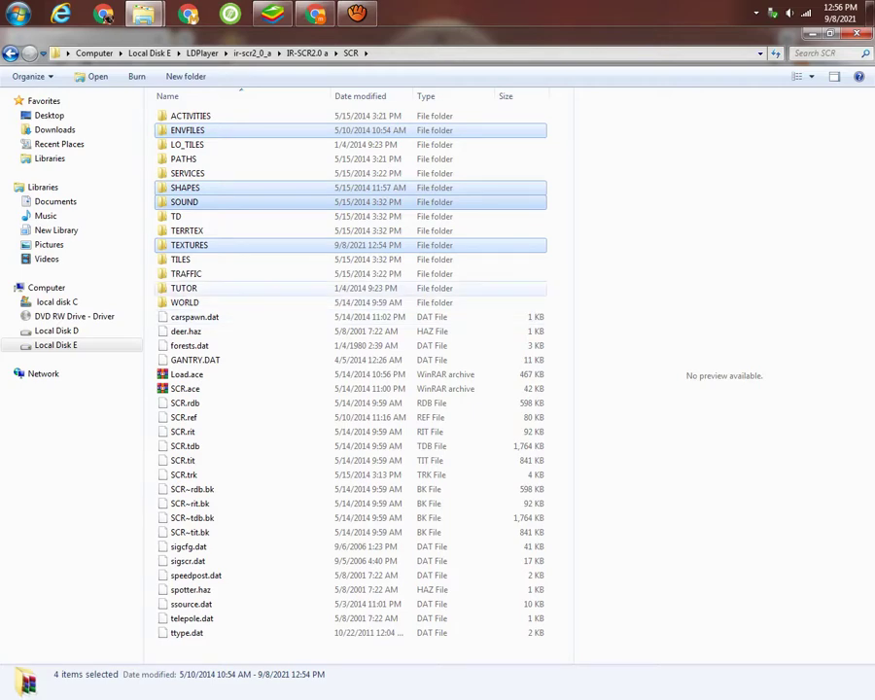
Delete all subfolders of the IR-SCR2.0 a SCR folder except ENVFILES, SHAPES, SOUND and TEXTURES
left_click(186, 231)
key("ctrl+space")
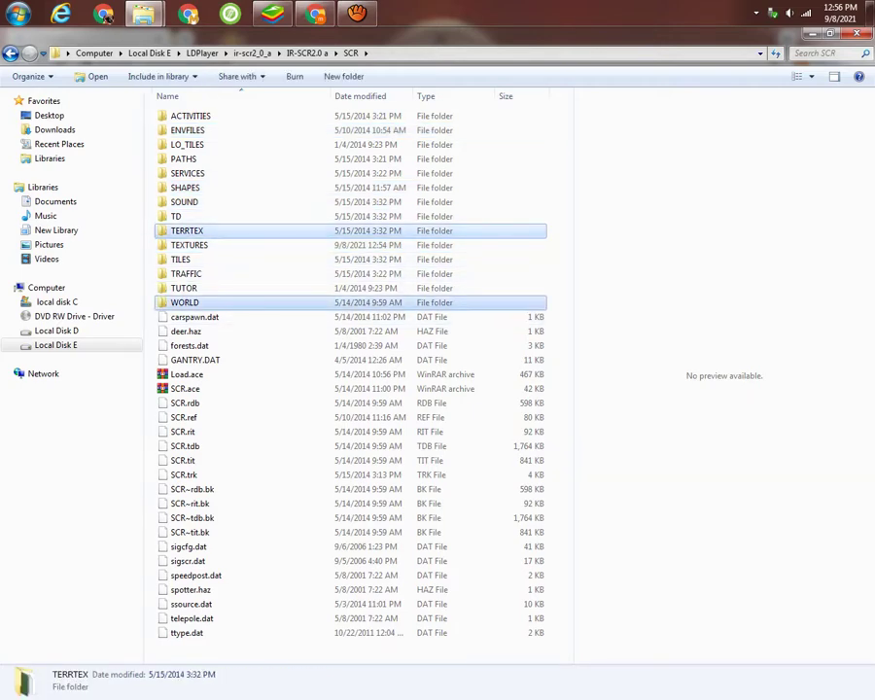
key("ctrl+Up")
key("ctrl+space")
key("ctrl+Up")
key("ctrl+space")
key("ctrl+Up")
key("ctrl+space")
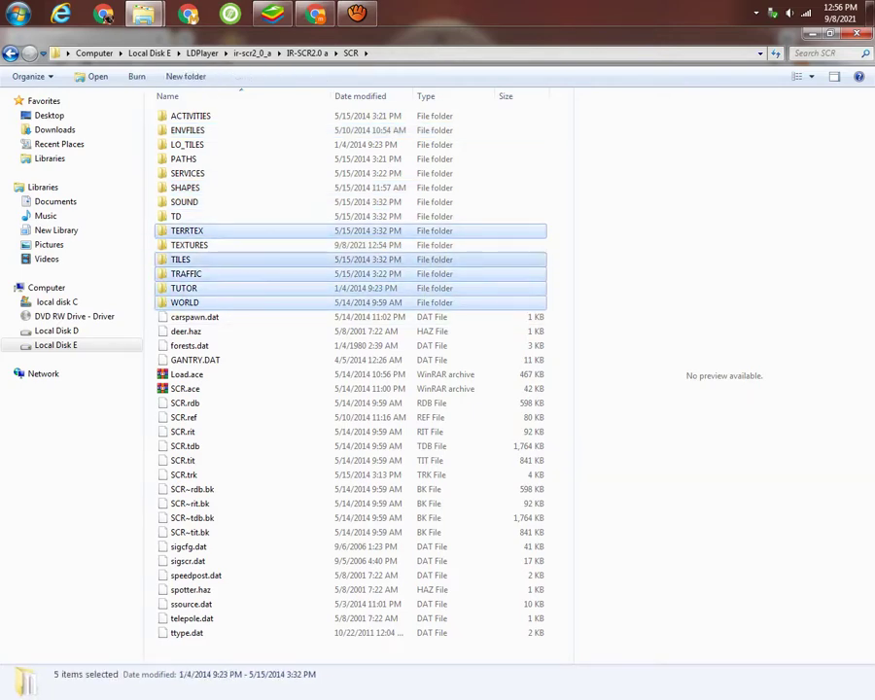
key("ctrl+Up")
key("ctrl+space")
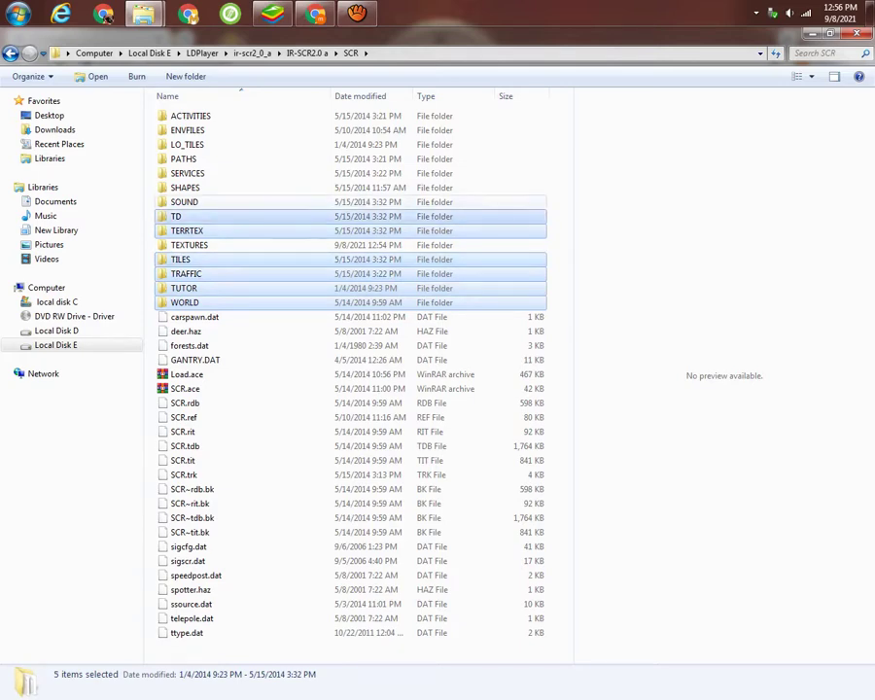
key("ctrl+Up")
key("ctrl+Up")
key("ctrl+Up")
key("ctrl+space")
key("ctrl+Up")
key("ctrl+space")
key("ctrl+Up")
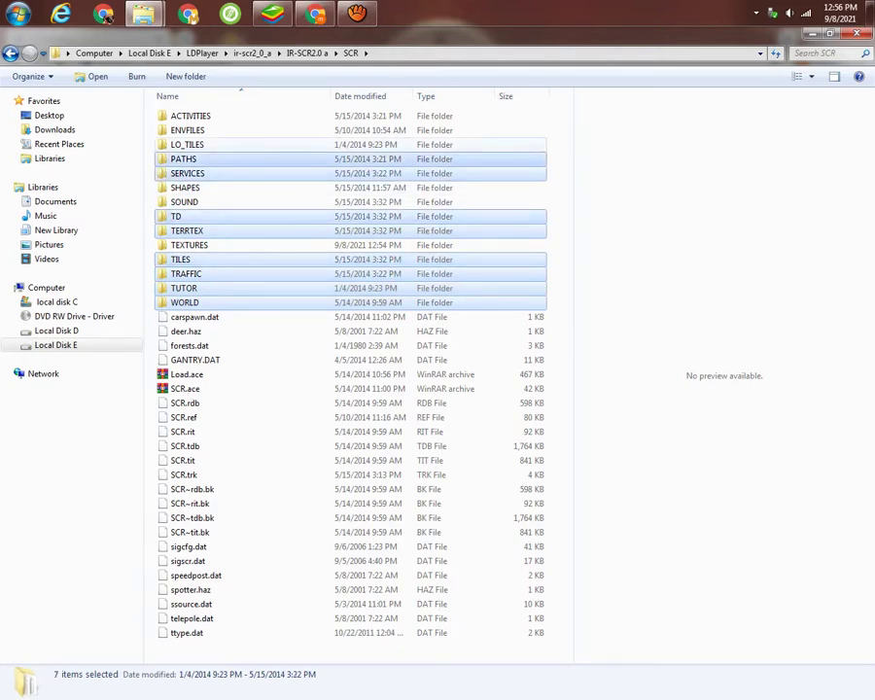
key("ctrl+space")
key("ctrl+Up")
key("ctrl+Up")
key("ctrl+space")
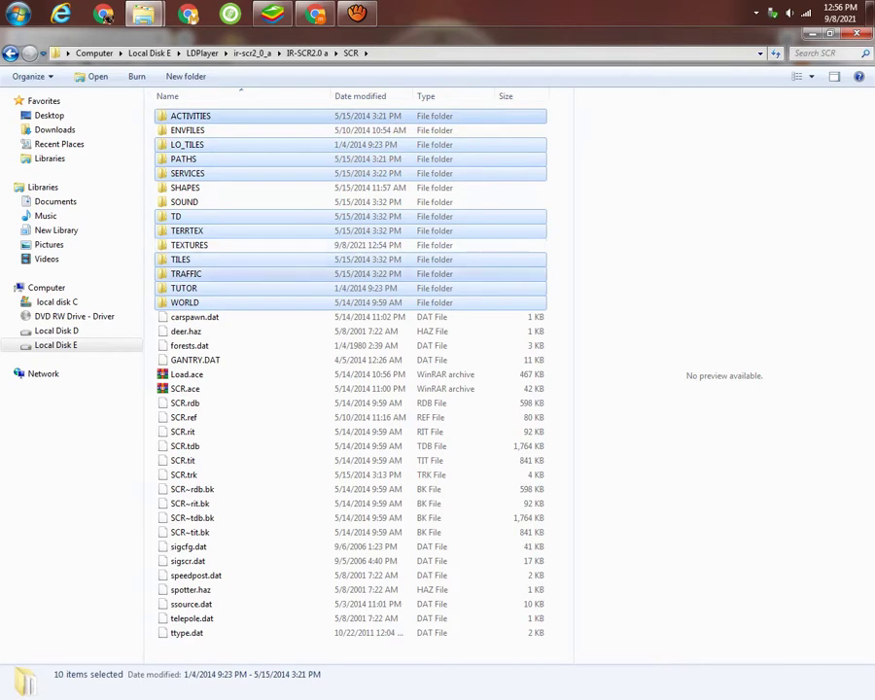
right_click(212, 272)
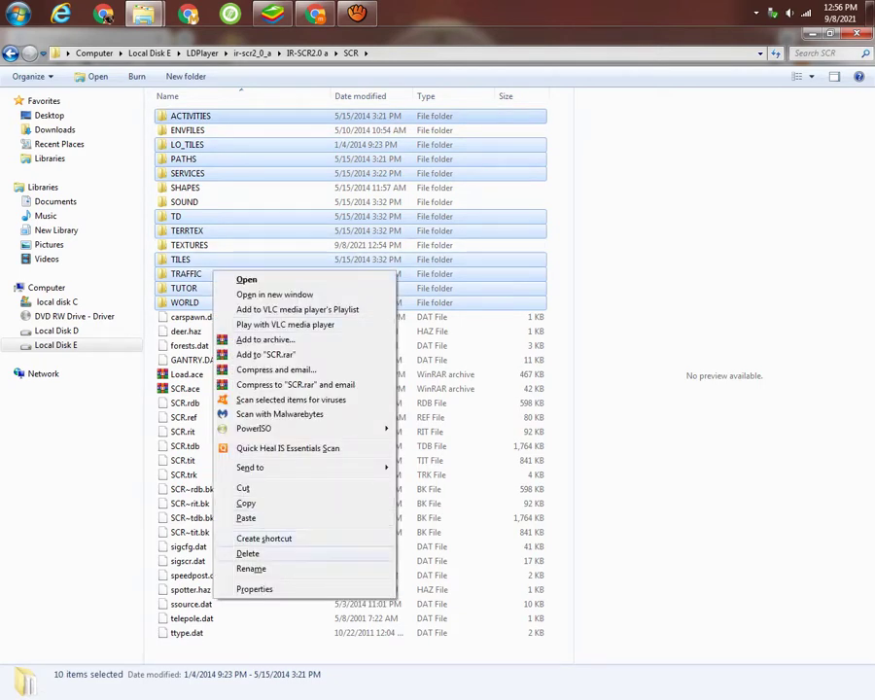
key("Return")
key("Return")
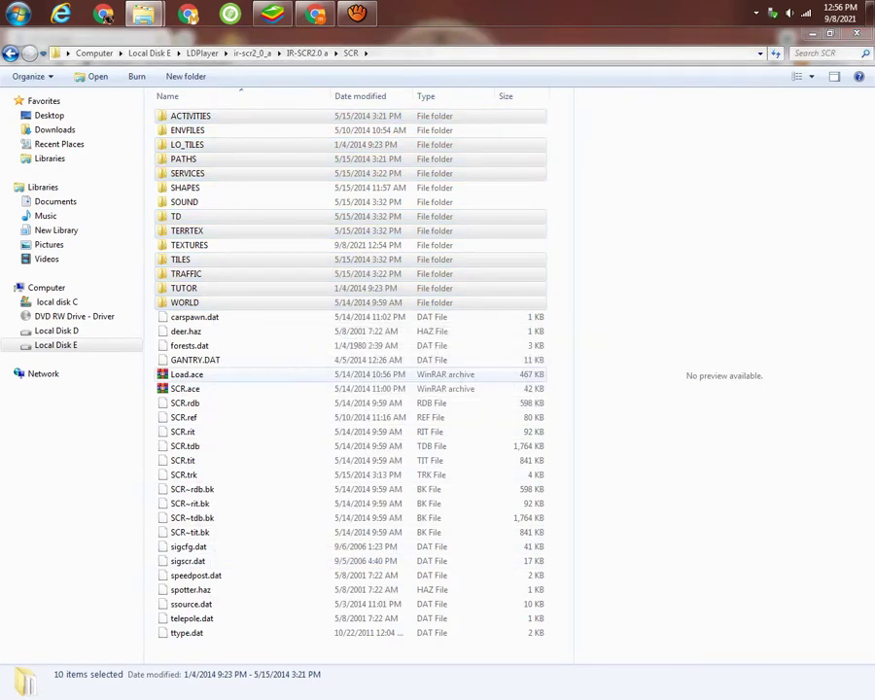
Go back up to LDPlayer and open the SCR folder inside ir_SCR3.0
key("BackSpace")
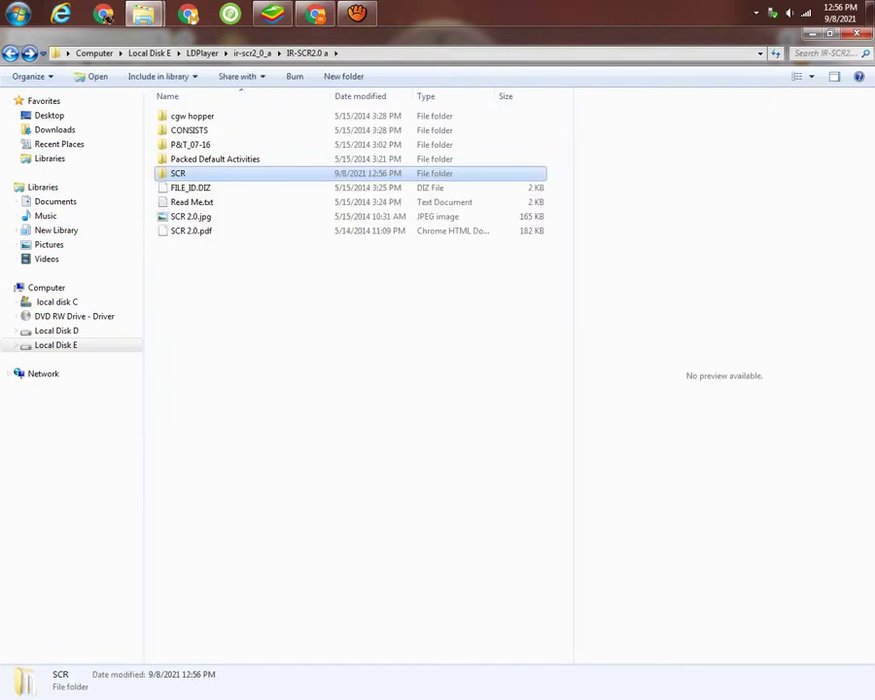
key("BackSpace")
key("BackSpace")
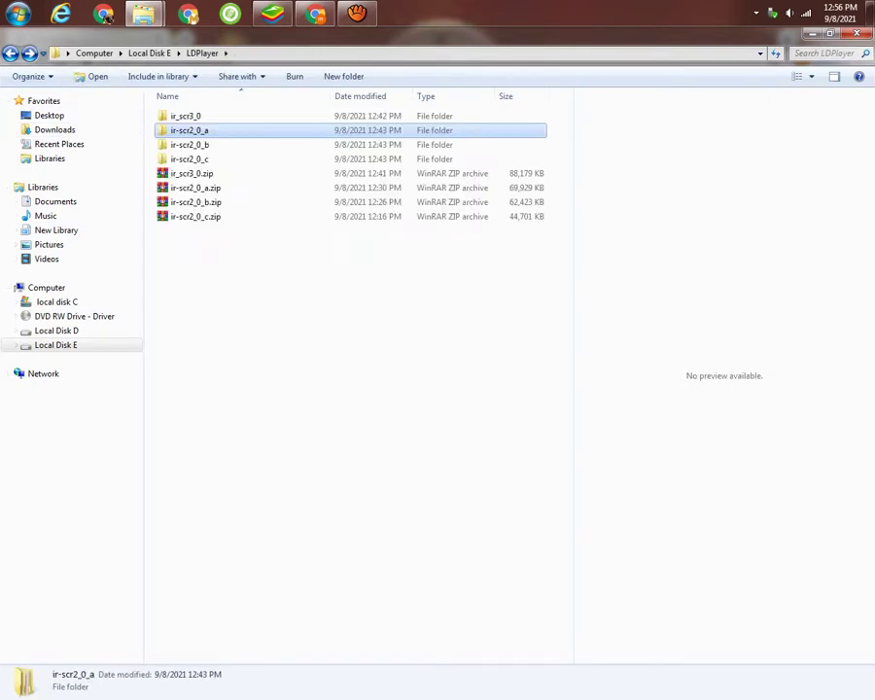
key("Up")
key("Return")
key("Return")
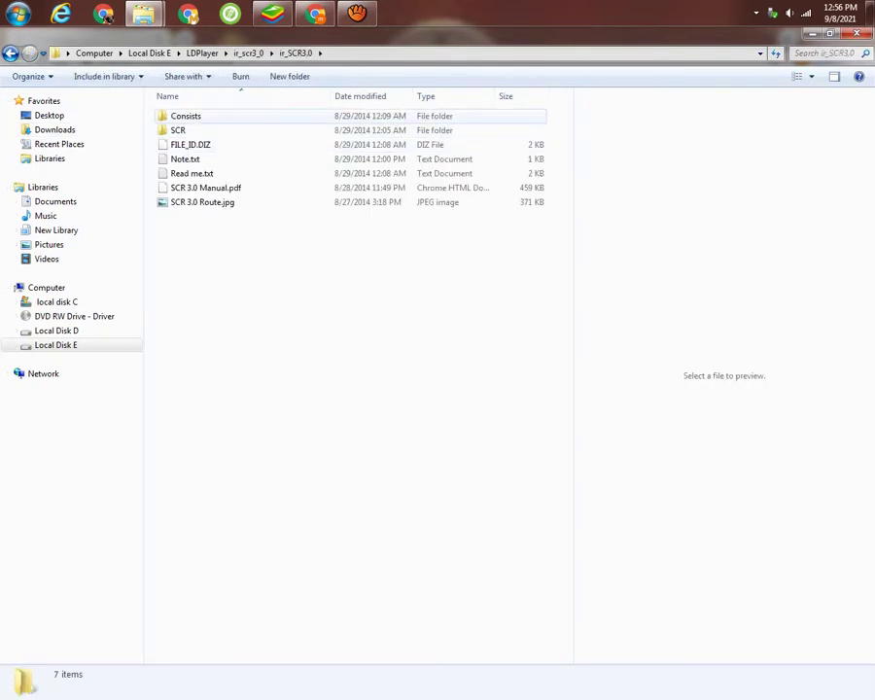
key("Down")
key("Return")
Copy all files and folders in the ir_SCR3.0 SCR folder
key("Down")
key("Down")
key("Down")
key("Up")
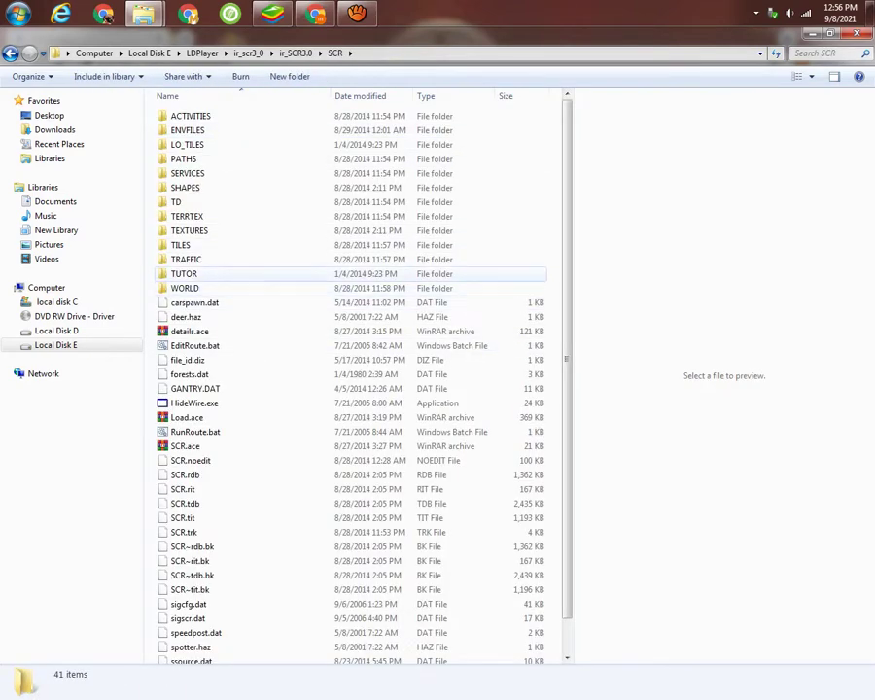
key("ctrl+a")
key("shift+F10")
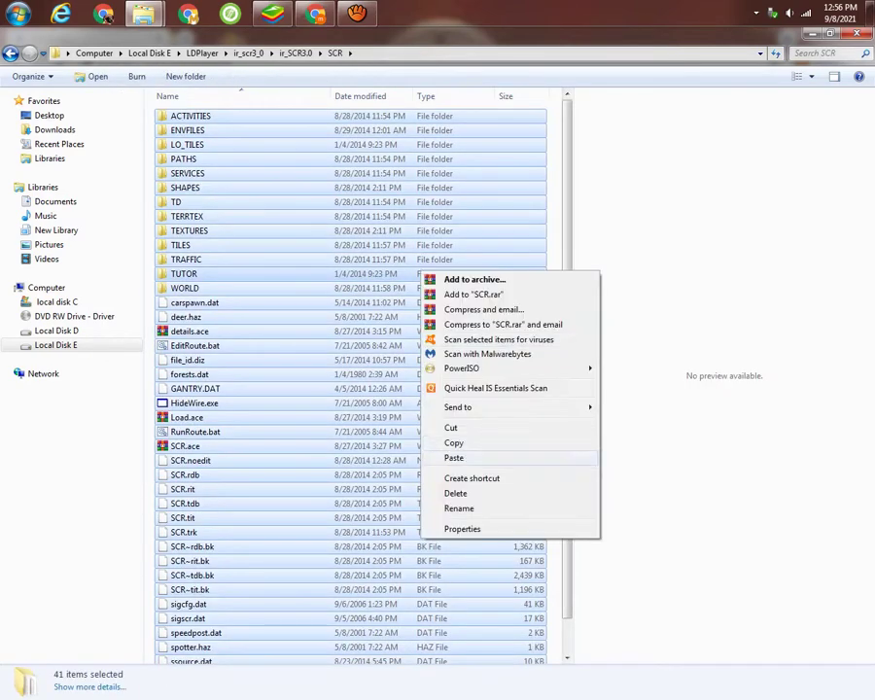
left_click(453, 443)
Paste the copied content into the SCR folder of IR-SCR2.0 a and show the copy progress details
left_click(203, 53)
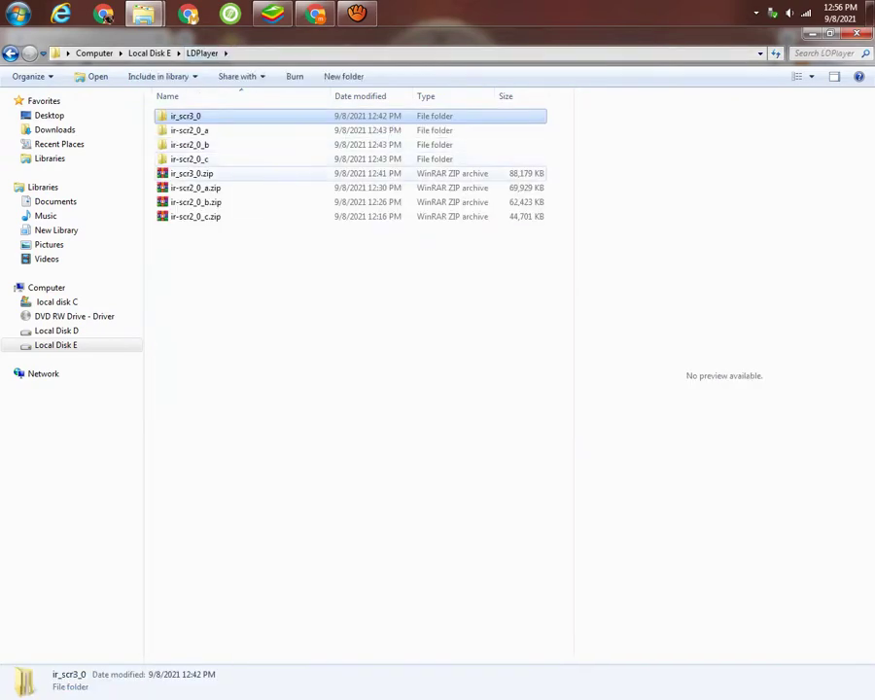
key("Down")
key("Return")
key("Down")
key("Return")
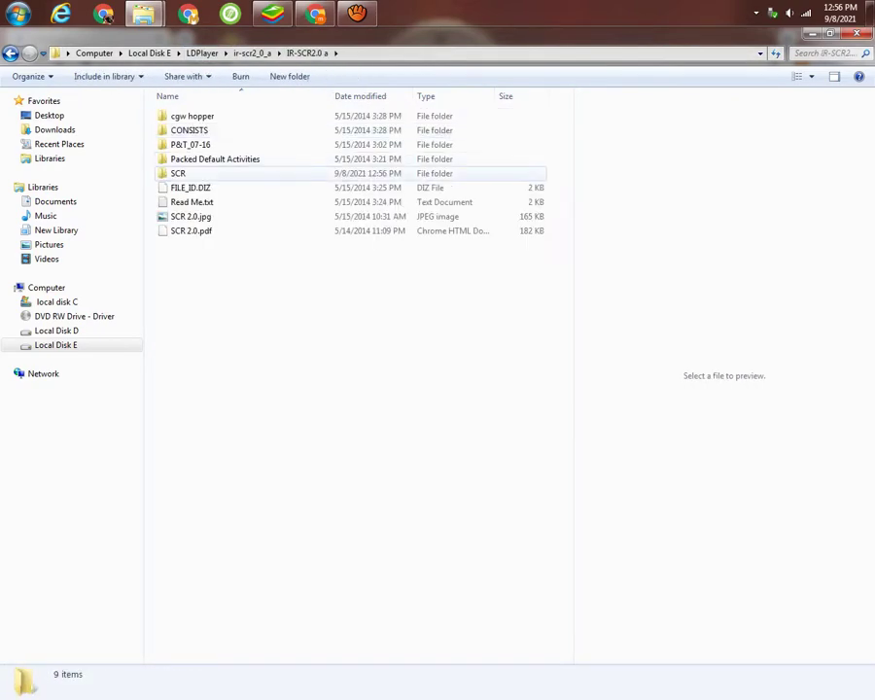
key("Return")
key("shift+F10")
key("p")
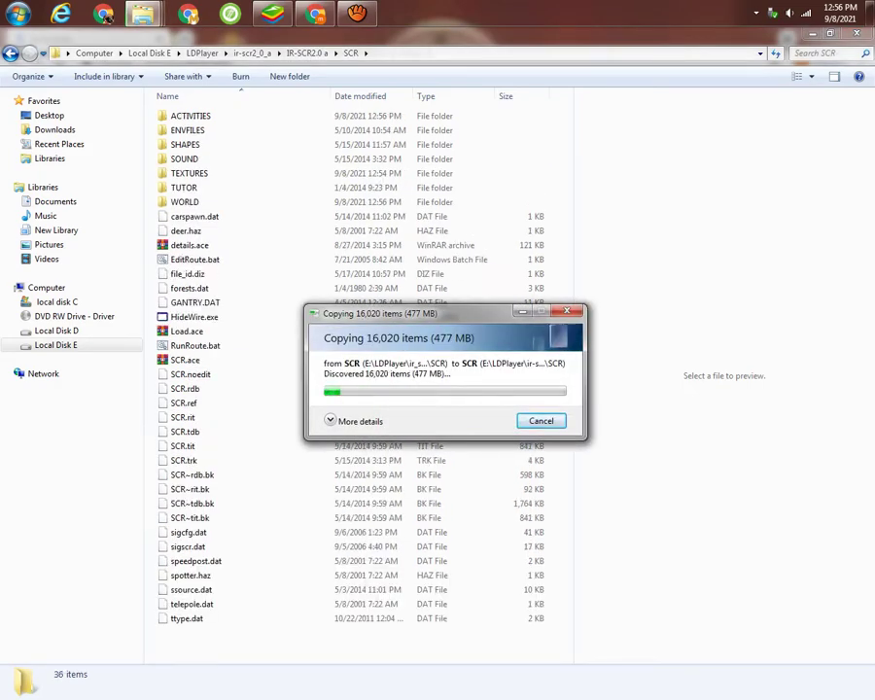
left_click(355, 421)
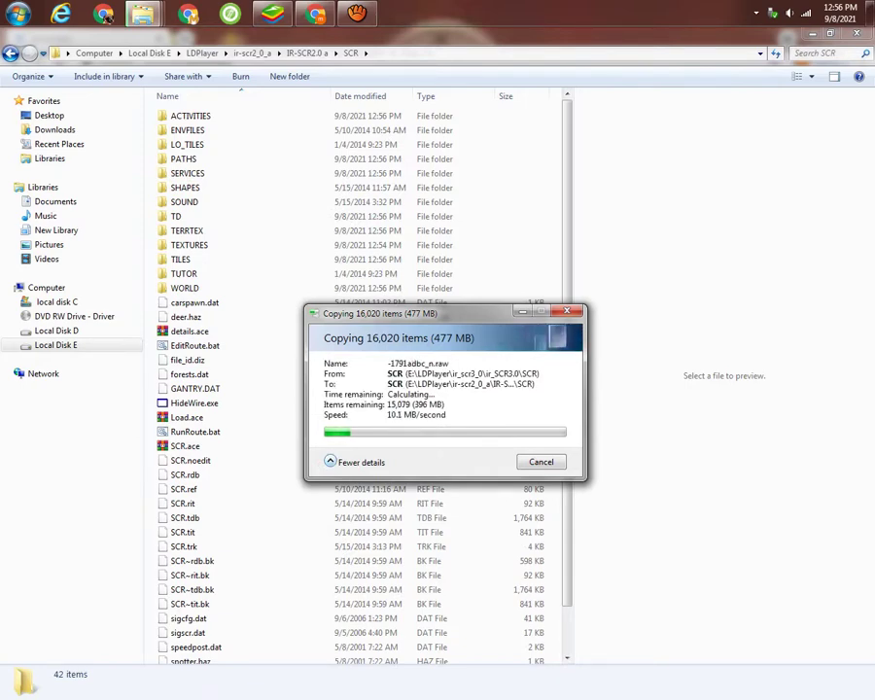
left_click(357, 14)
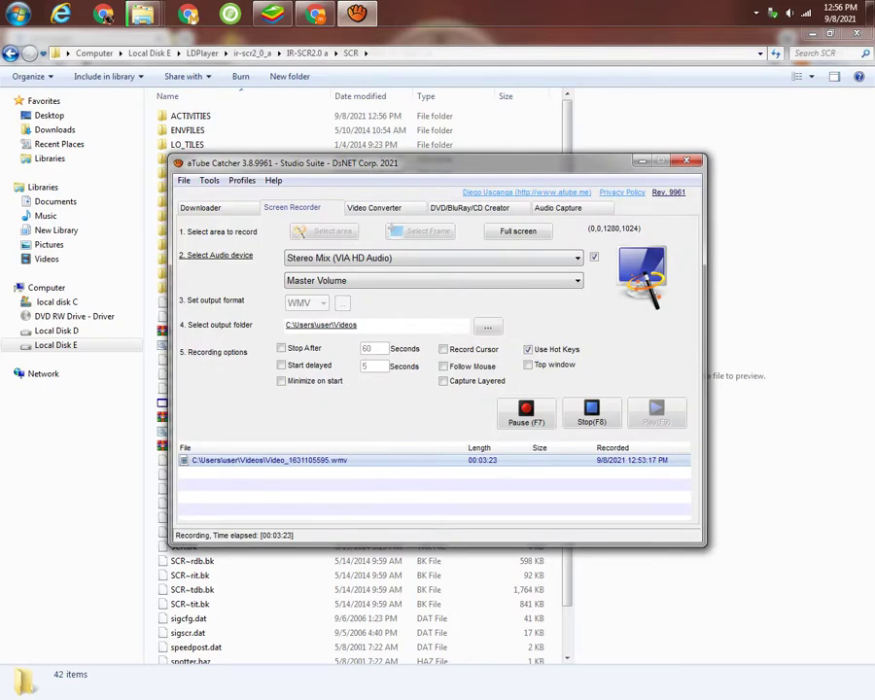
key("alt+Tab")
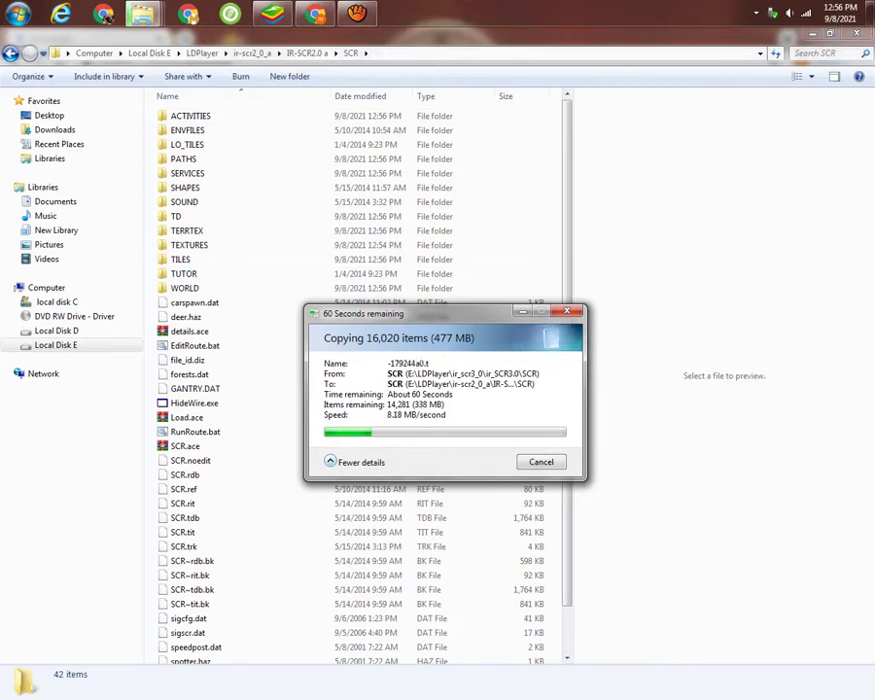
Open ir_SCR3.0 under LDPlayer and copy its Consists folder
left_click(202, 52)
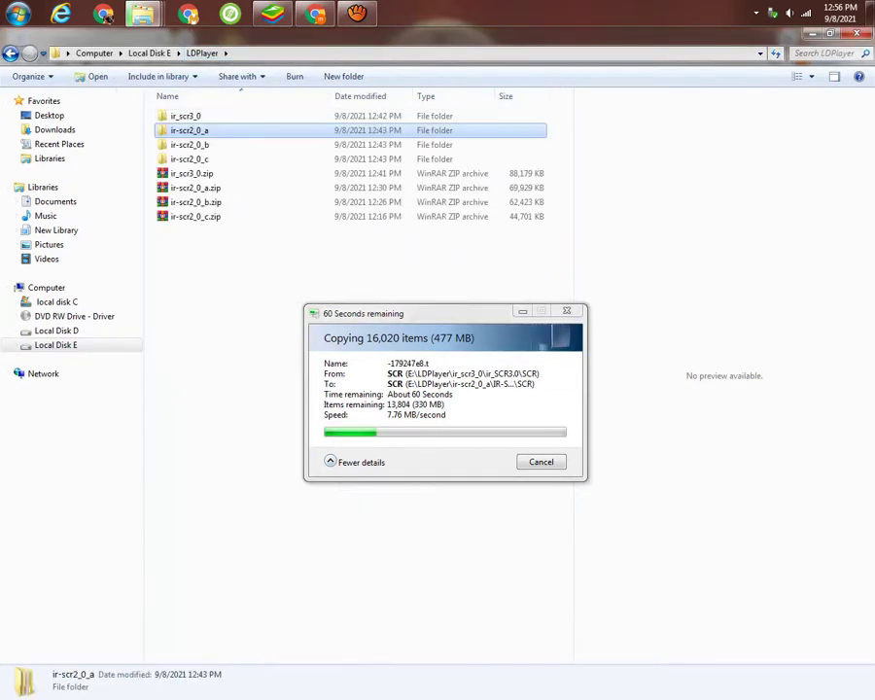
double_click(186, 115)
double_click(186, 115)
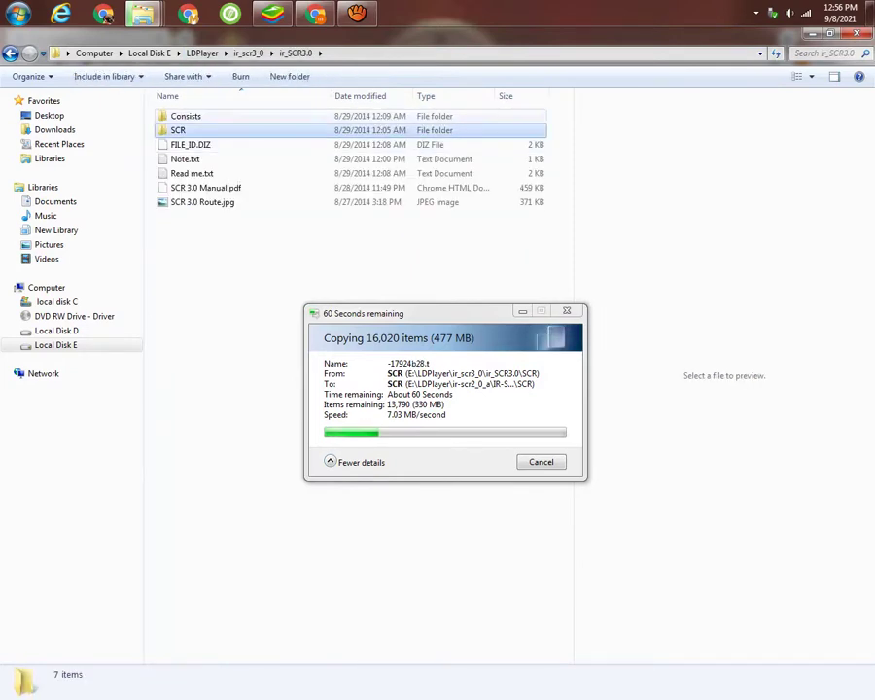
left_click(184, 116)
right_click(188, 117)
left_click(225, 432)
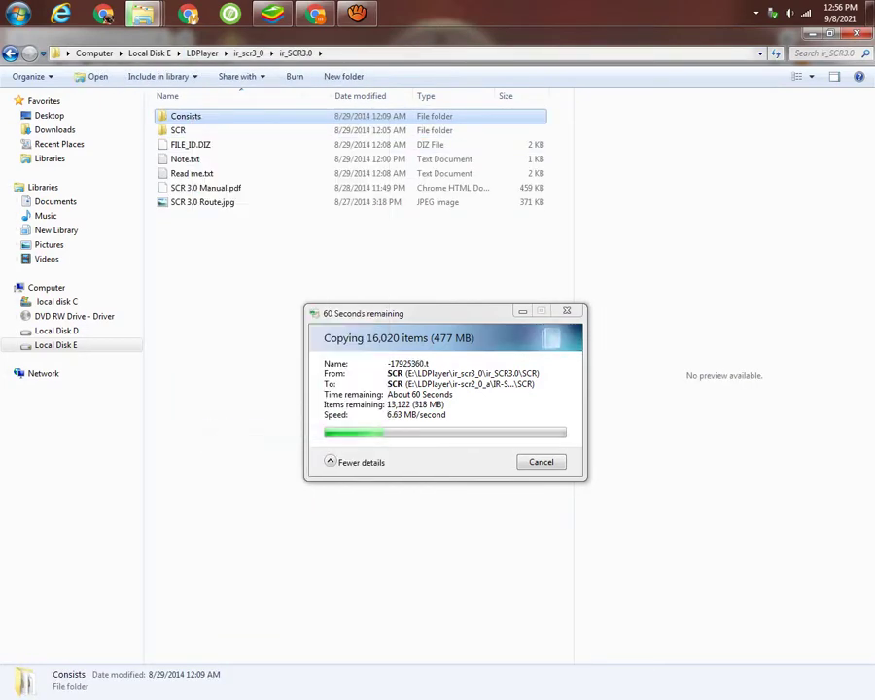
Paste the Consists folder into Train Simulator's trains folder, merging it with CONSISTS and skipping all files that already exist
mouse_move(142, 12)
left_click(230, 102)
right_click(269, 255)
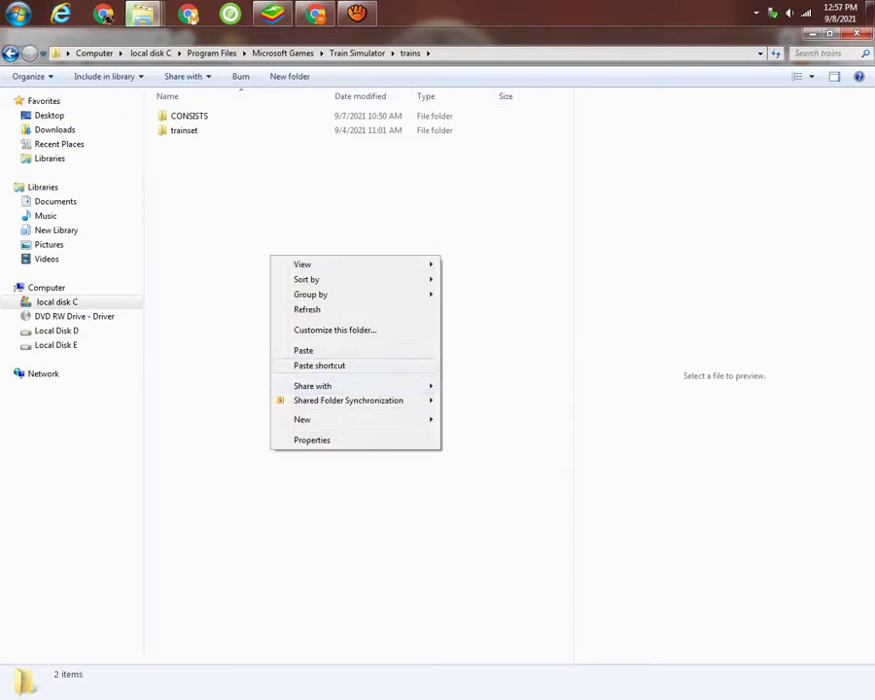
left_click(292, 349)
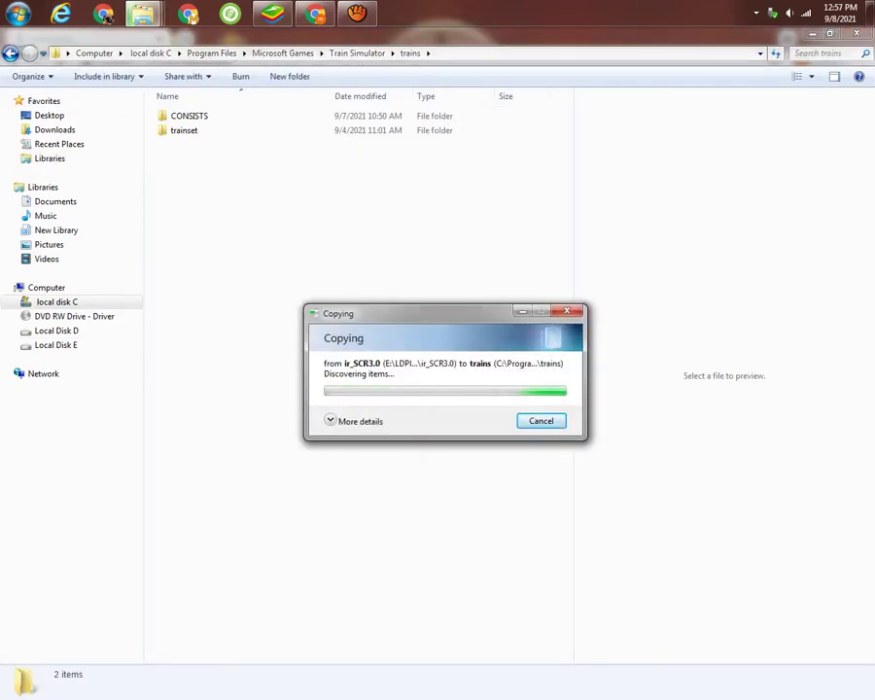
key("Return")
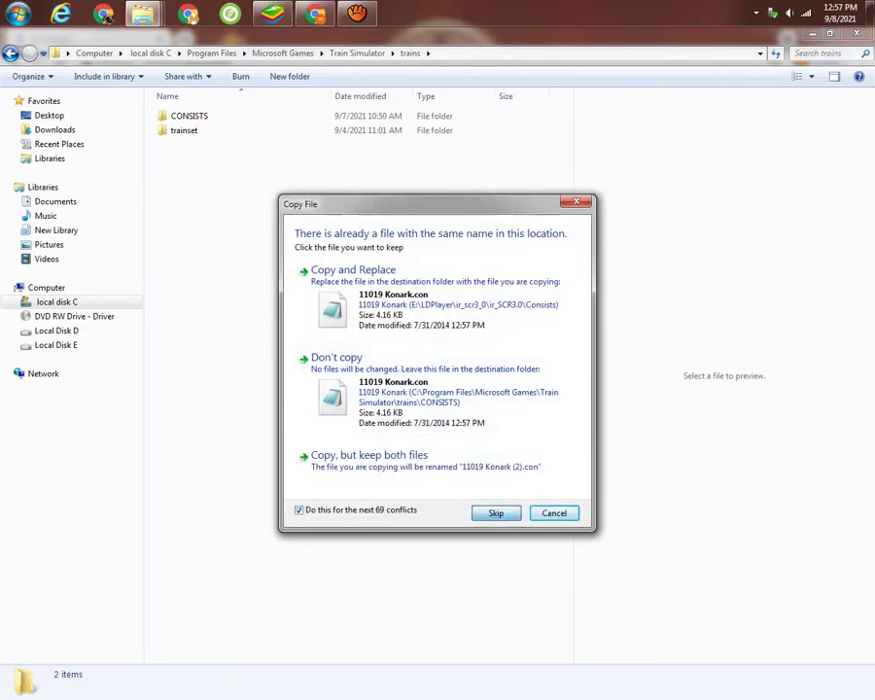
key("Return")
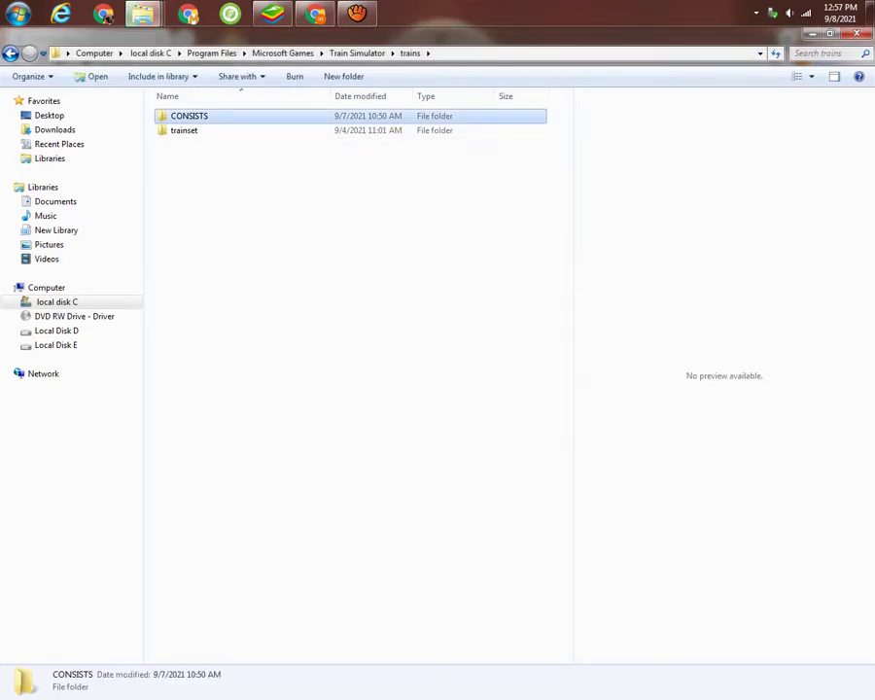
Return to IR-SCR2.0 a through LDPlayer and look inside its Packed Default Activities folder
left_click(142, 14)
left_click(383, 107)
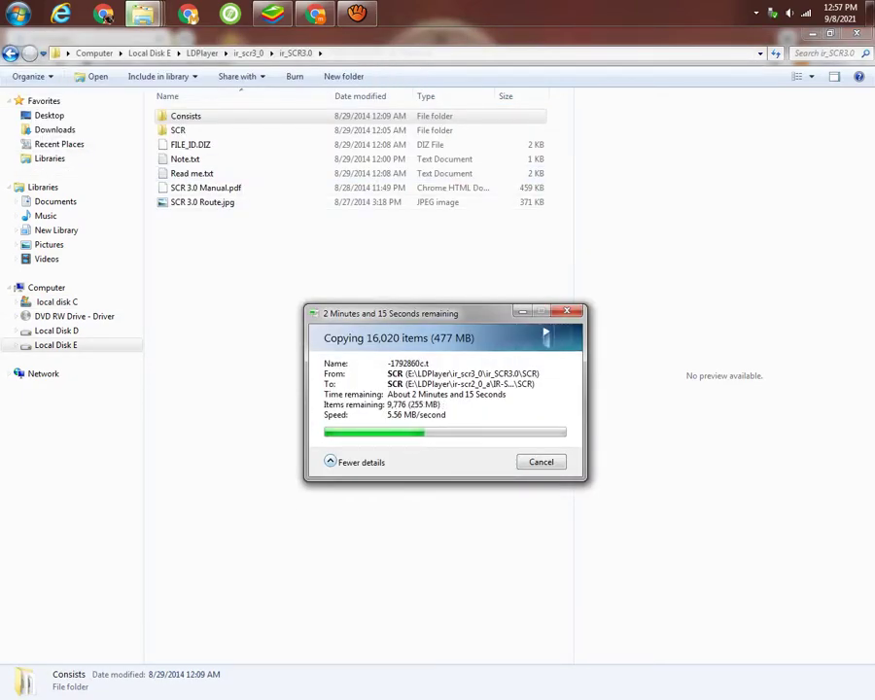
key("BackSpace")
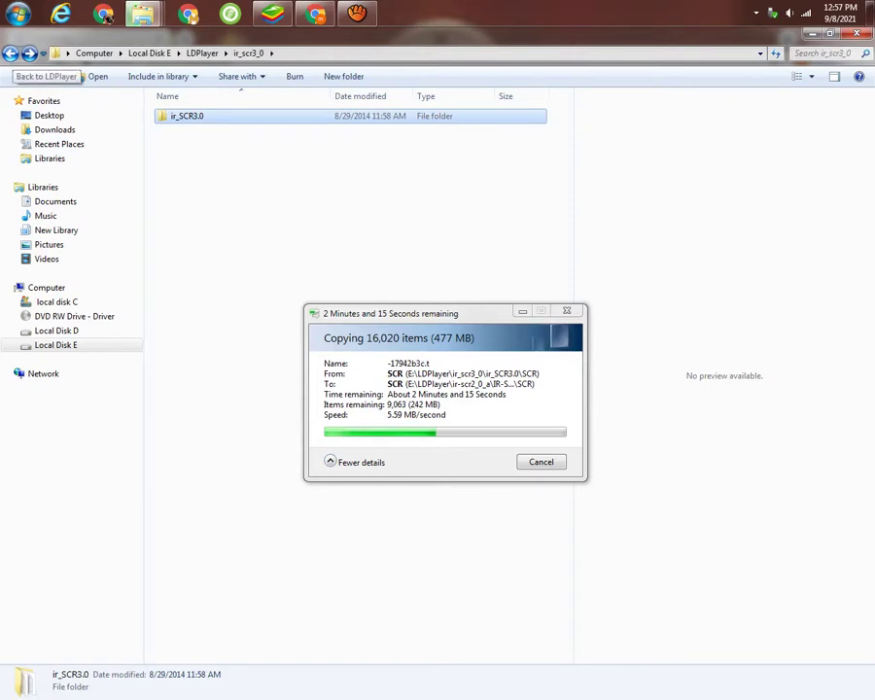
left_click(11, 52)
key("Down")
key("Return")
key("Down")
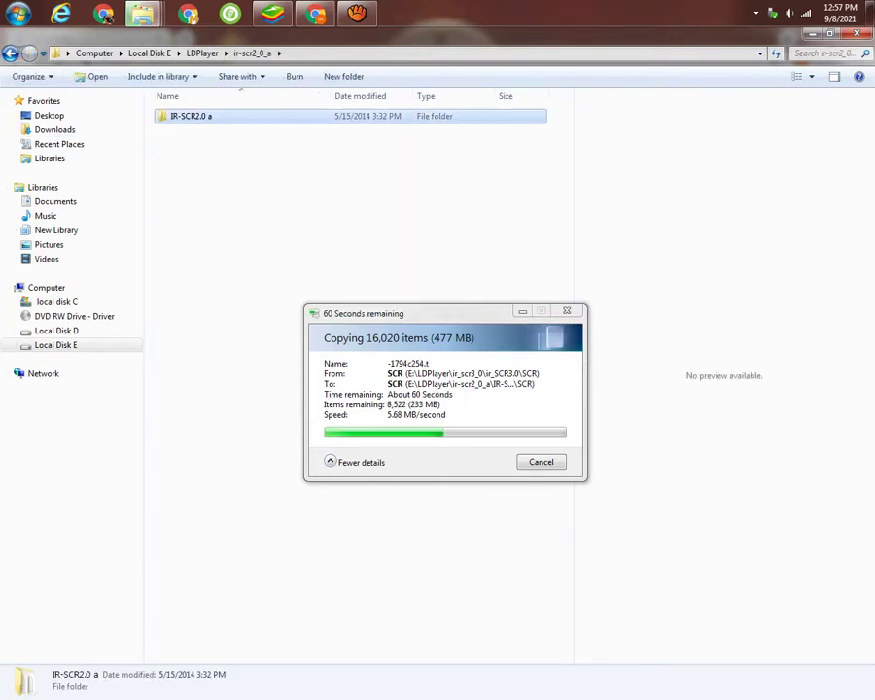
key("Return")
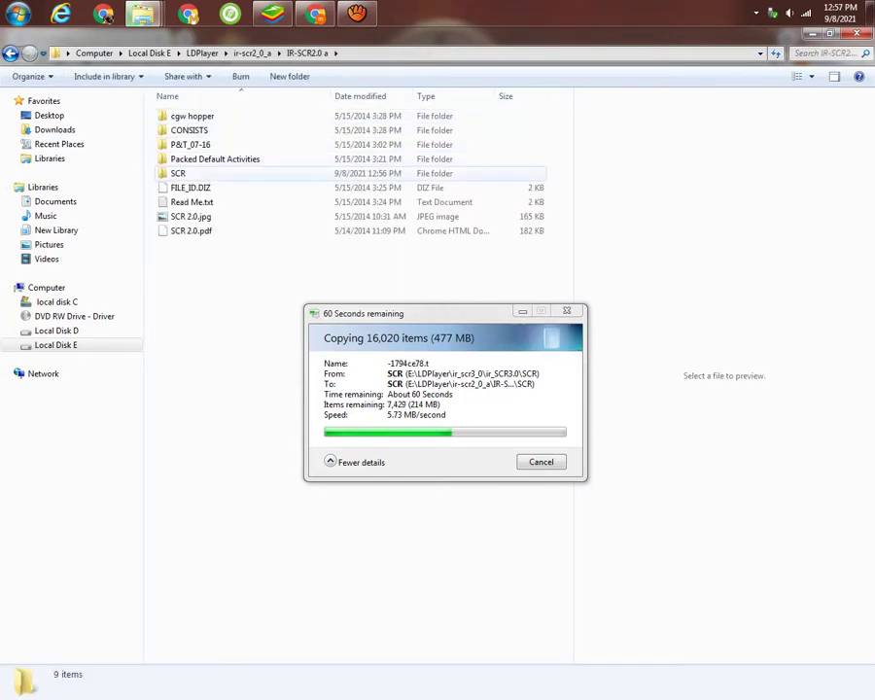
key("Up")
key("Return")
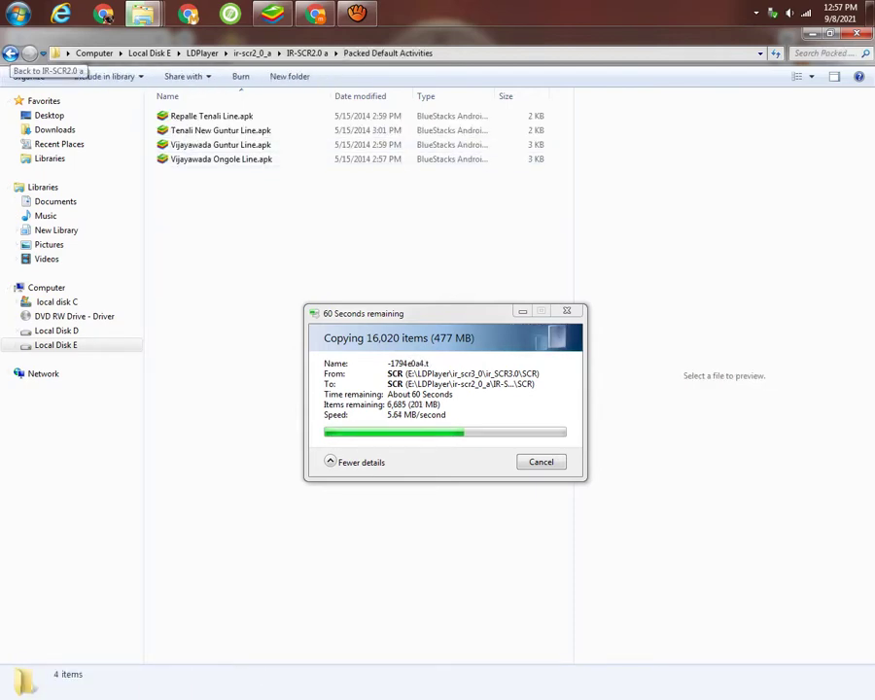
left_click(9, 53)
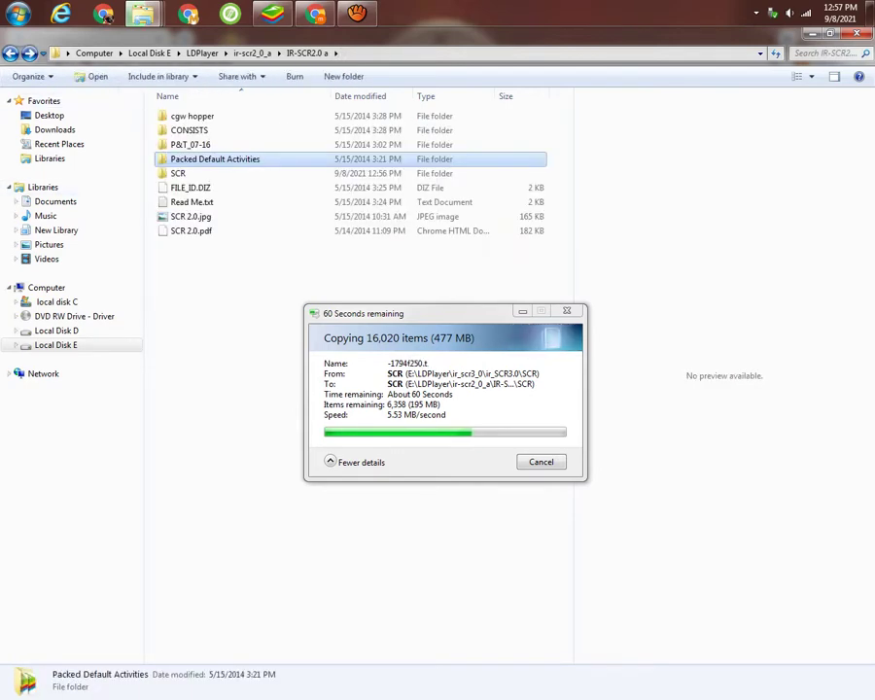
Skip all remaining conflicting files in the copy from the ir_SCR3.0 SCR folder to the IR-SCR2.0 a SCR folder
key("alt+Tab")
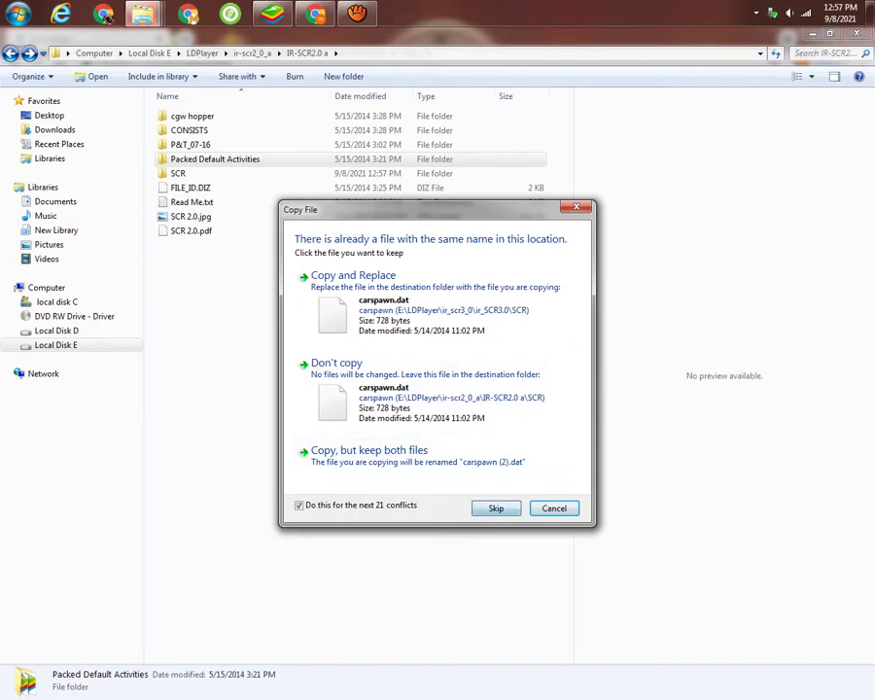
left_click(495, 507)
left_click(316, 520)
left_click(421, 495)
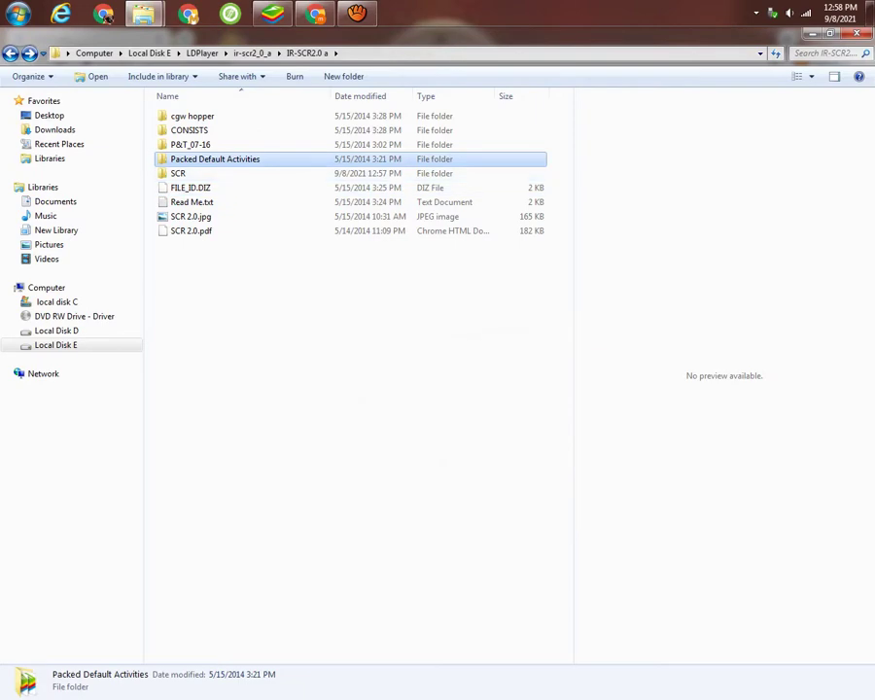
Copy the merged SCR folder from IR-SCR2.0 a into Train Simulator's routes folder
left_click(178, 173)
right_click(187, 173)
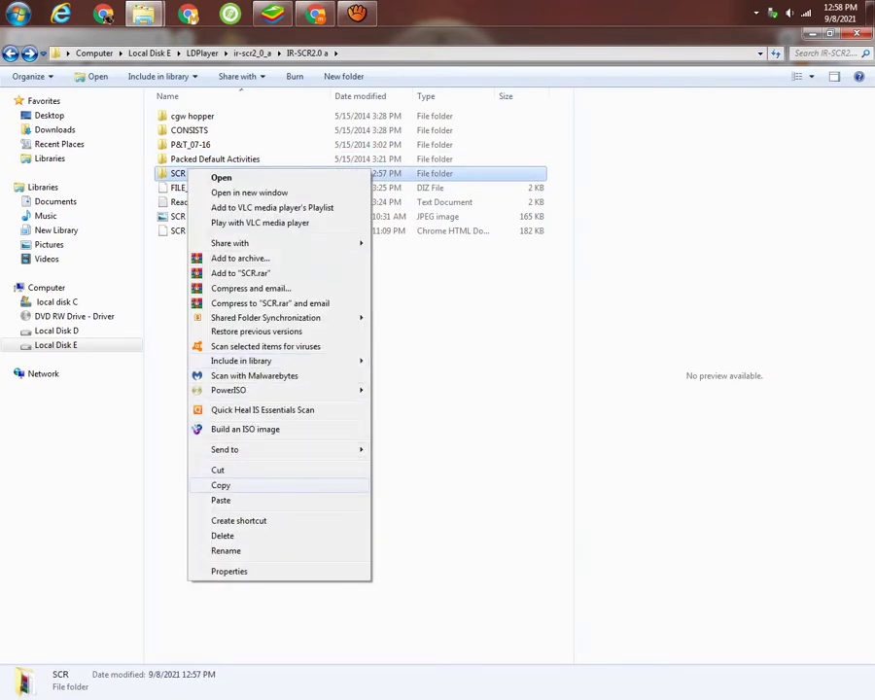
left_click(220, 485)
mouse_move(143, 14)
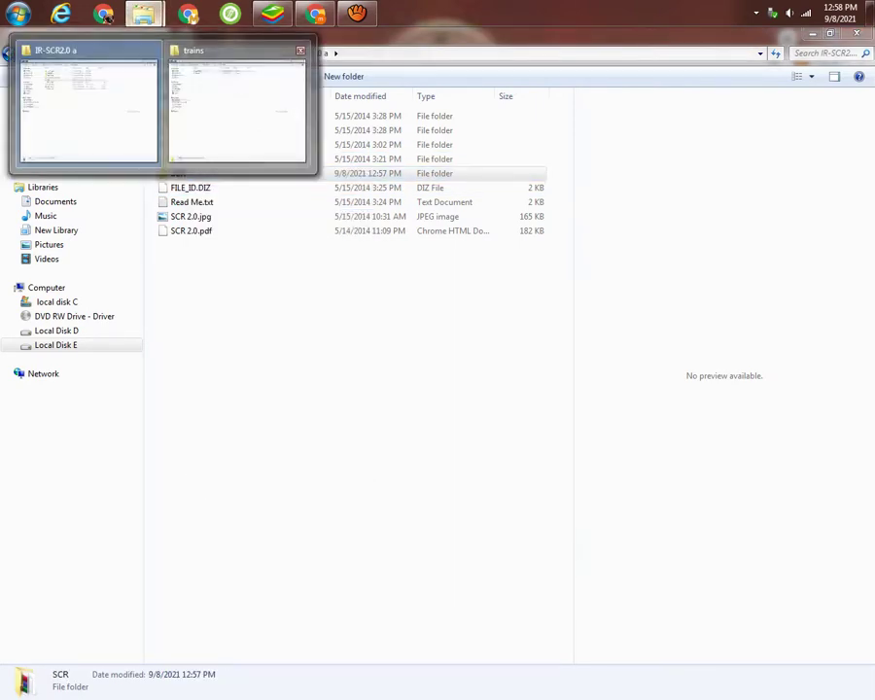
left_click(233, 98)
left_click(357, 53)
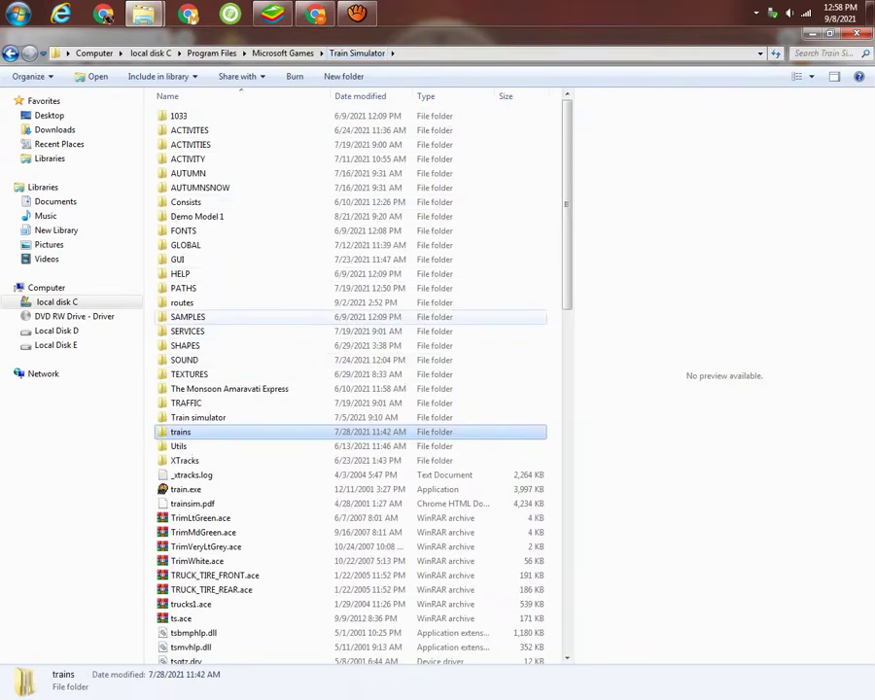
double_click(179, 302)
right_click(183, 302)
left_click(216, 398)
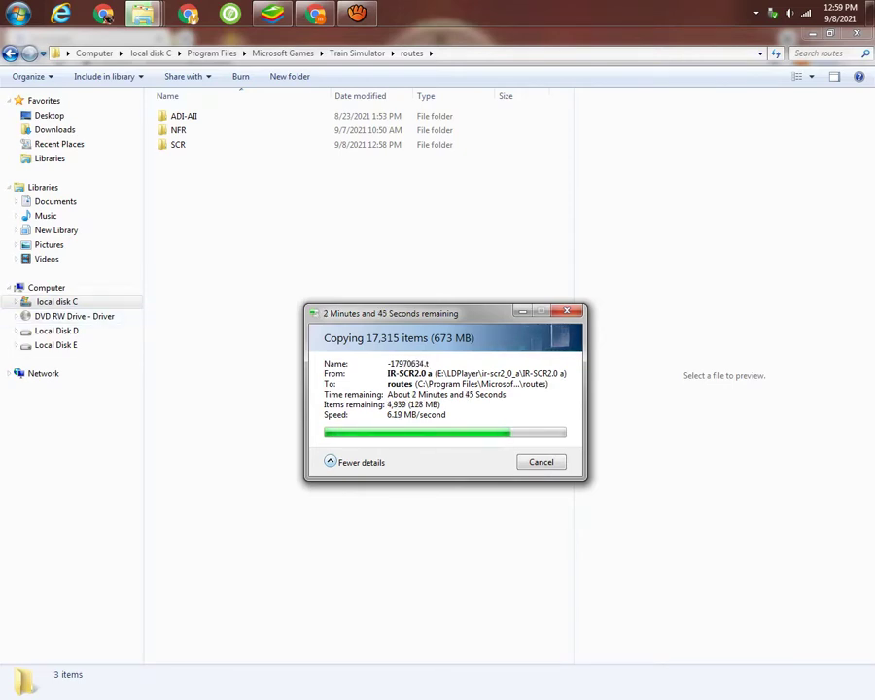
left_click(330, 460)
left_click(329, 419)
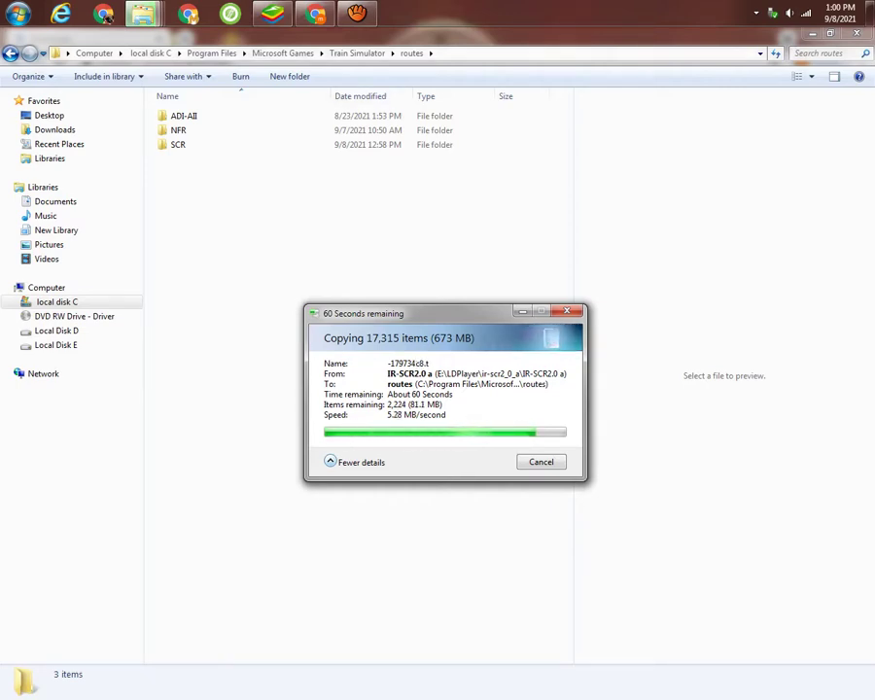
left_click(356, 13)
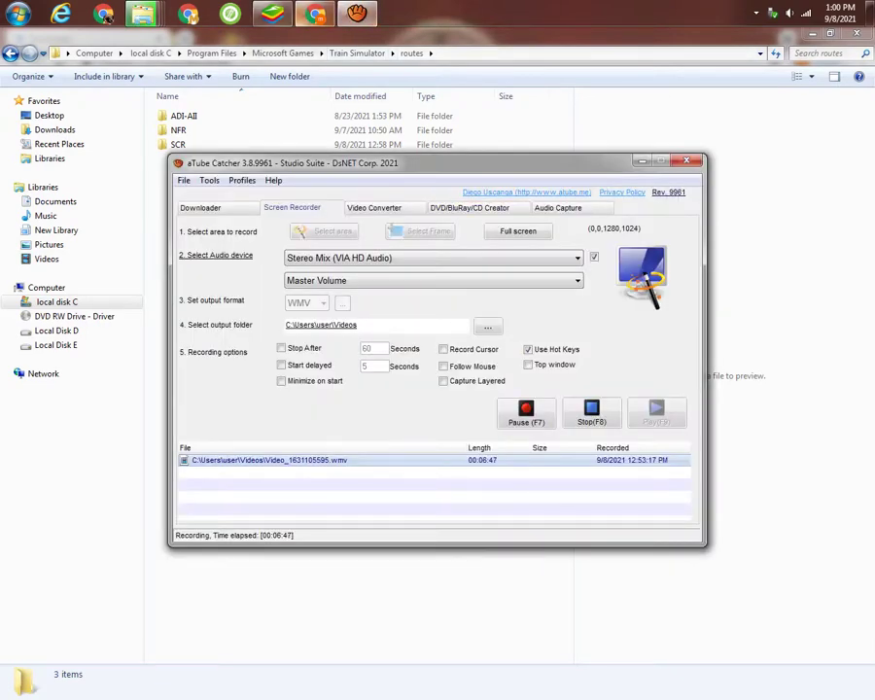
mouse_move(142, 16)
left_click(384, 107)
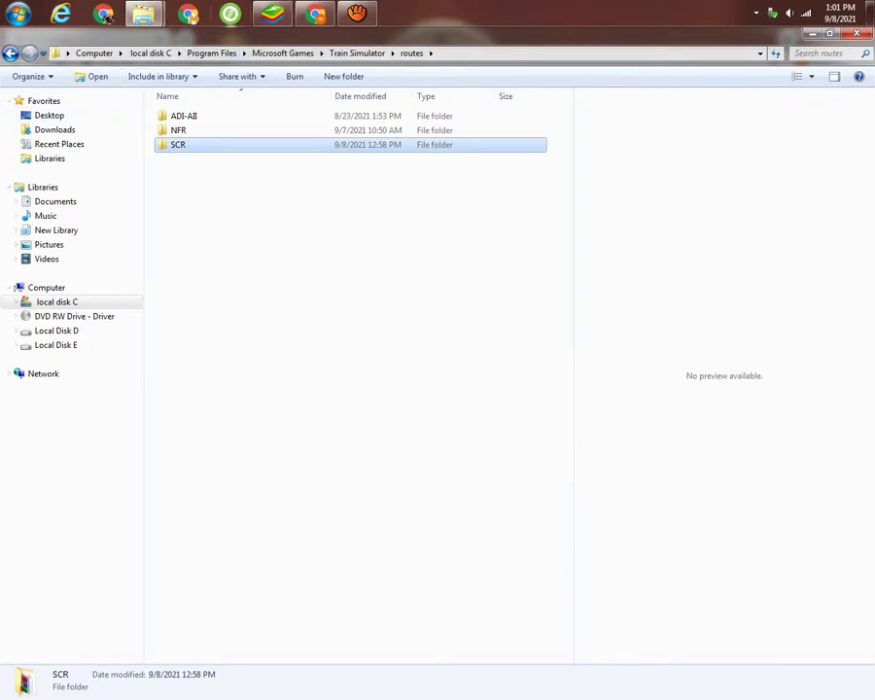
Launch Open Rails and check the Guntur Macherla Passenger, Hubli - Vijayawada Passenger and Falaknuma SF Express activities on the South Central Railways route
left_click(230, 14)
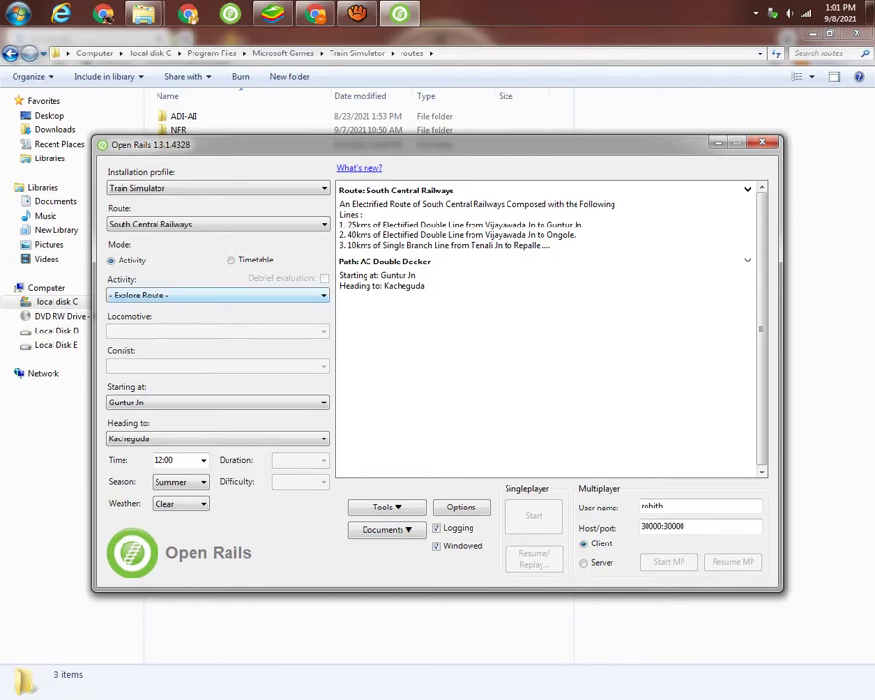
left_click(215, 294)
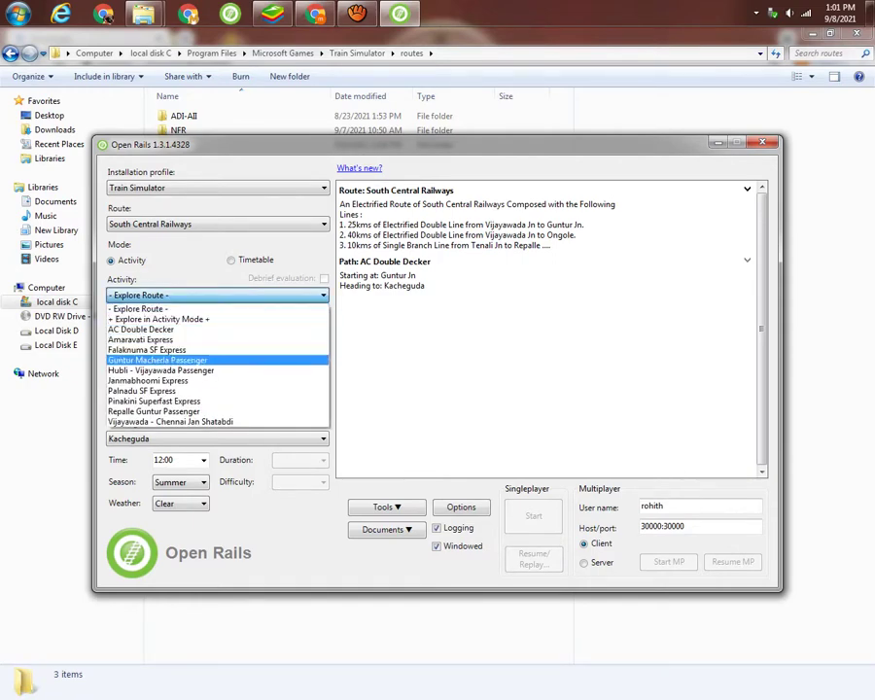
left_click(157, 360)
left_click(215, 295)
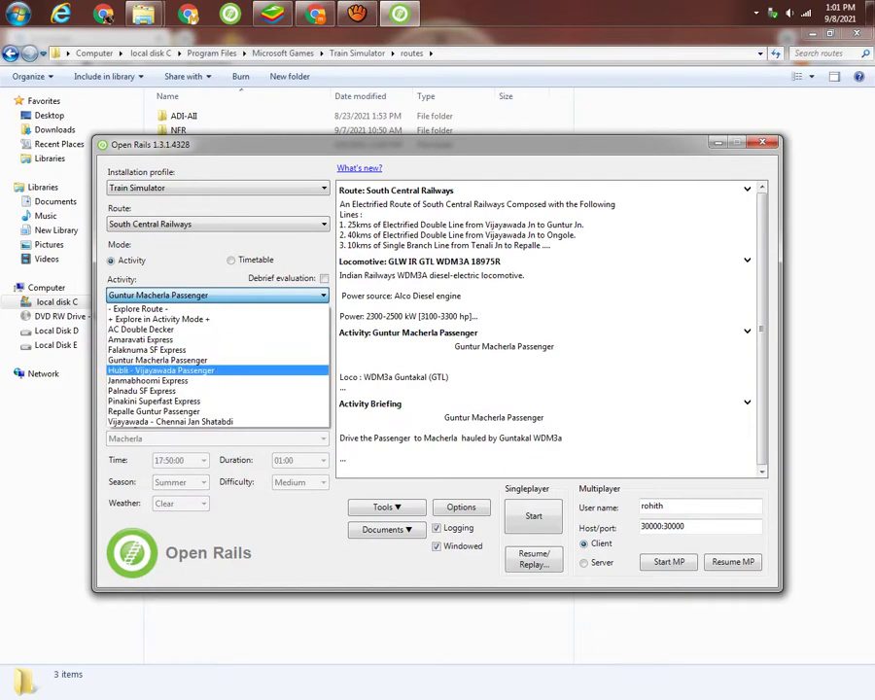
left_click(160, 371)
left_click(217, 294)
left_click(156, 365)
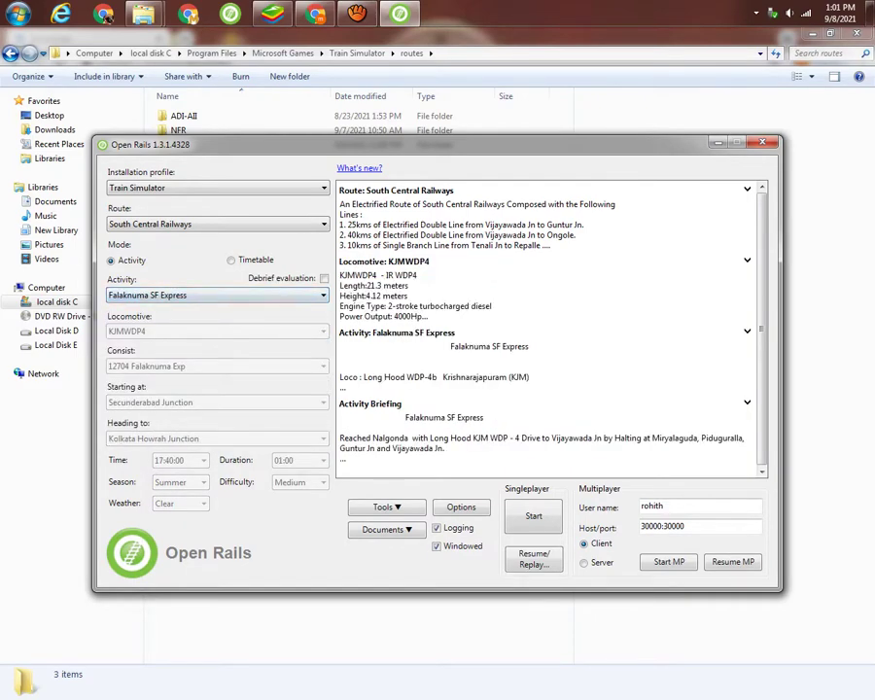
Check the activity details for Repalle Guntur Passenger, Pinakini Superfast Express, Vijayawada - Chennai Jan Shatabdi and Amaravati Express
left_click(217, 295)
left_click(156, 409)
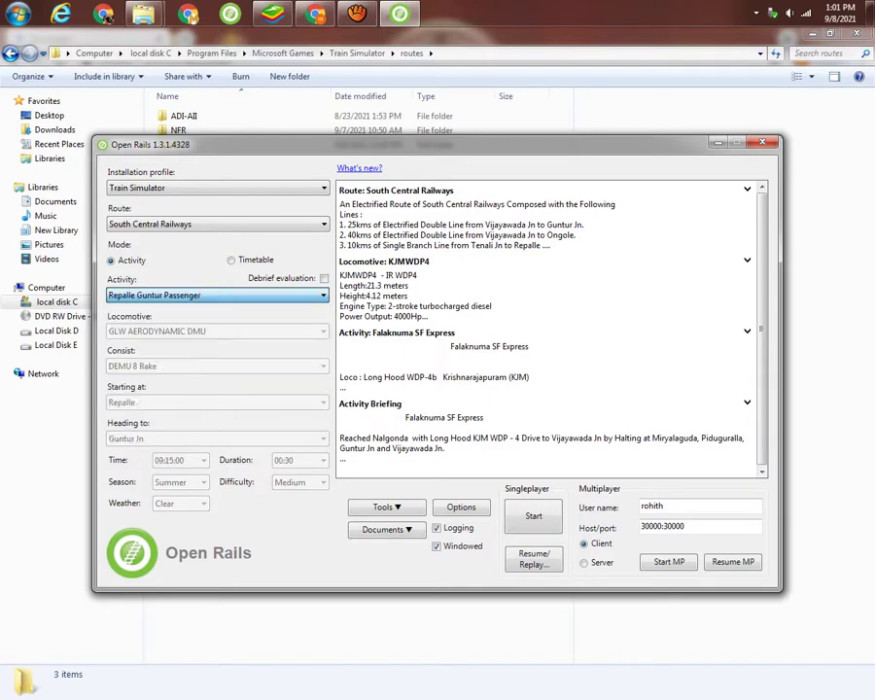
left_click(217, 294)
left_click(155, 400)
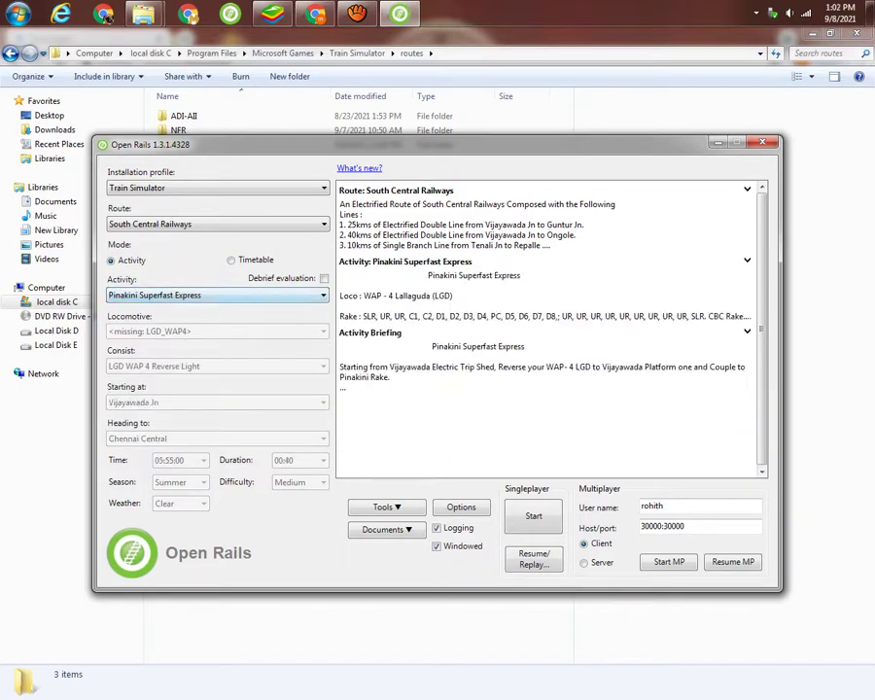
left_click(216, 294)
left_click(155, 420)
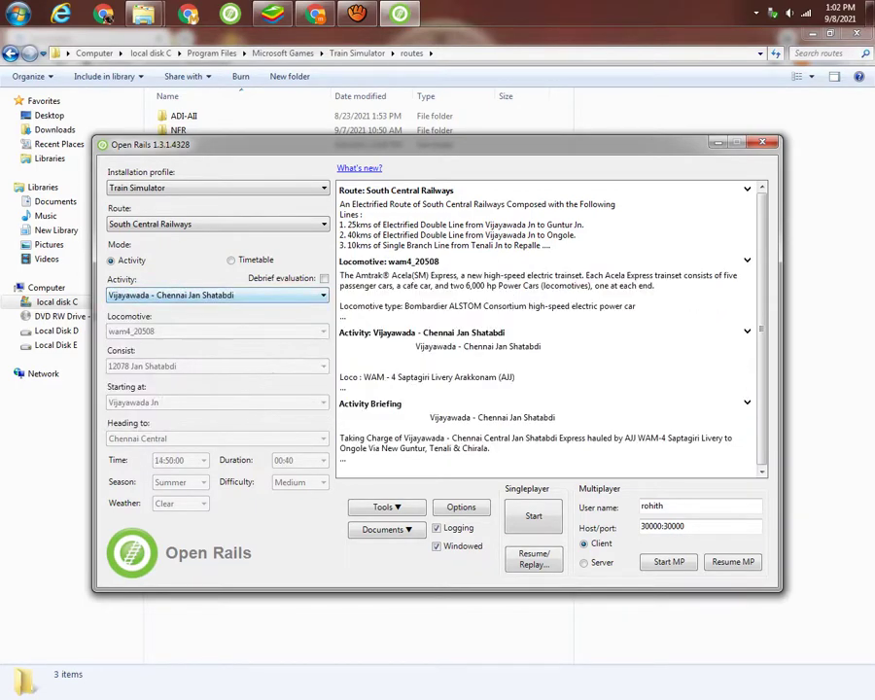
left_click(216, 295)
left_click(155, 338)
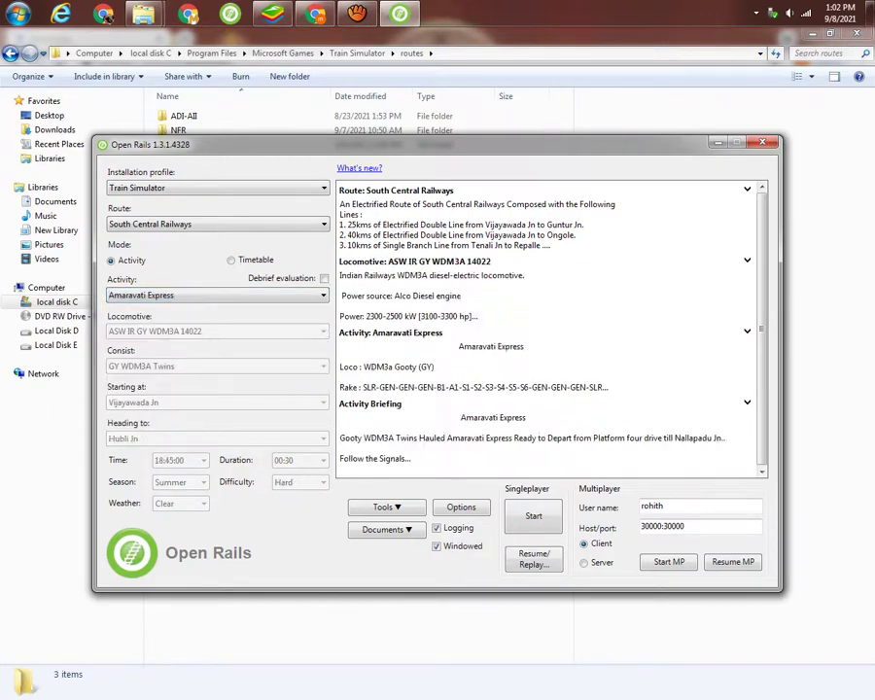